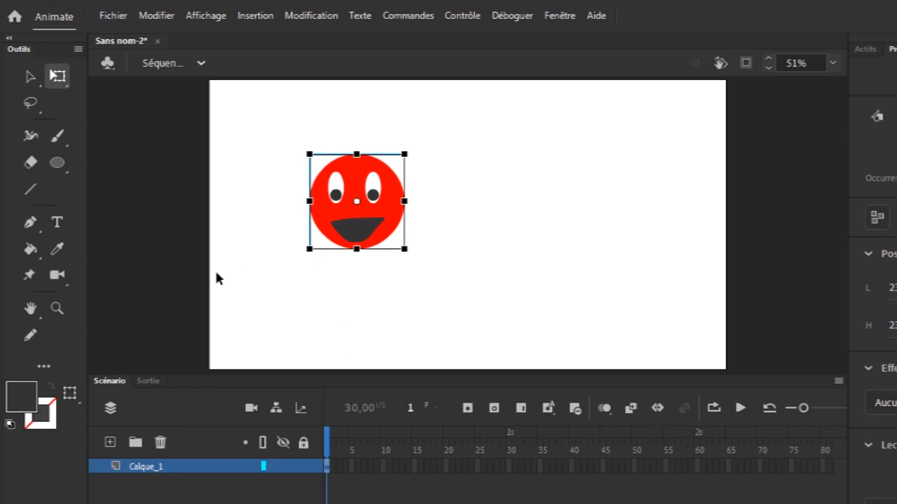
Open the emoji symbol for editing and place Asset Warp pins at the face's right, top, left and bottom edges
{"action": "double_click", "coordinate": [379, 214]}
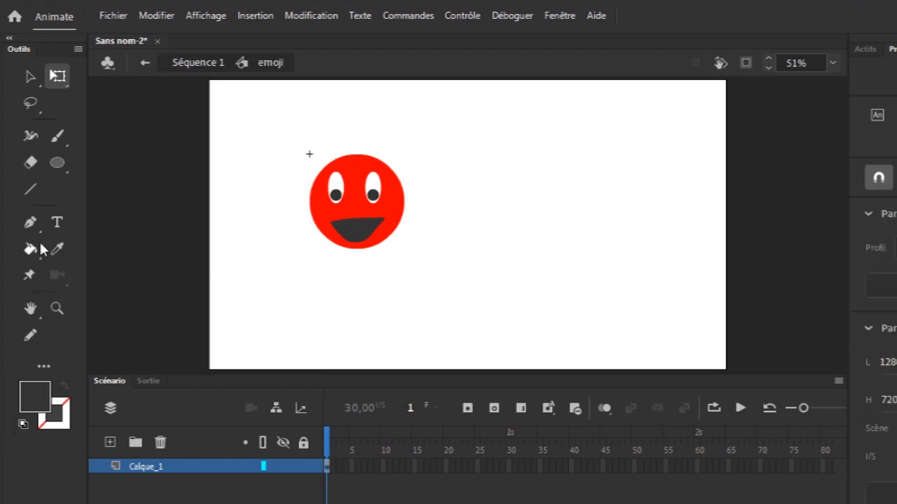
{"action": "left_click", "coordinate": [404, 184]}
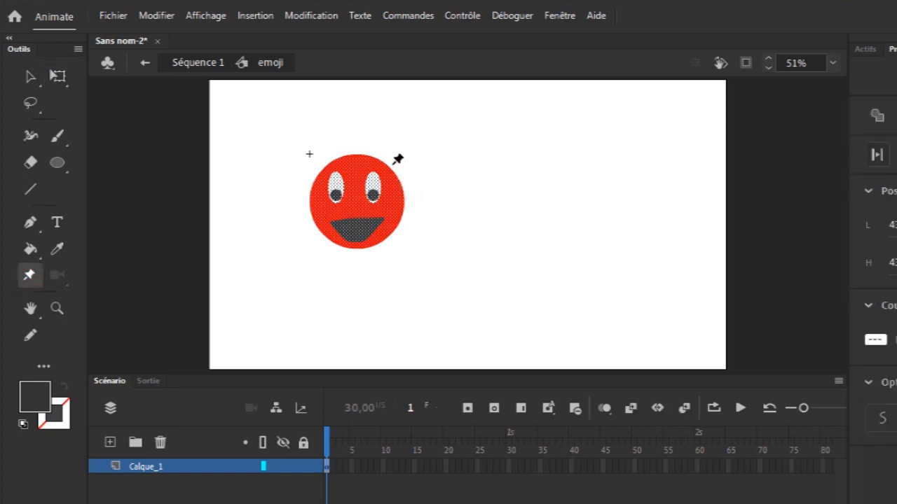
{"action": "left_click", "coordinate": [400, 182]}
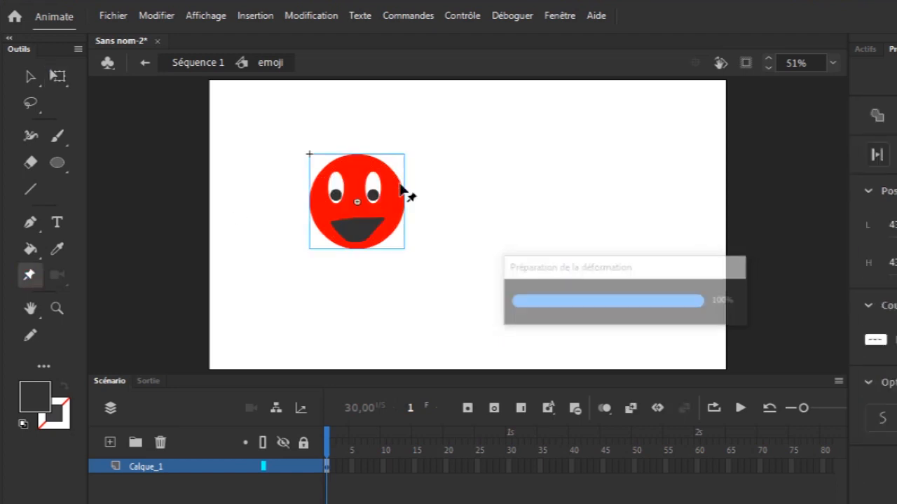
{"action": "left_click", "coordinate": [357, 156]}
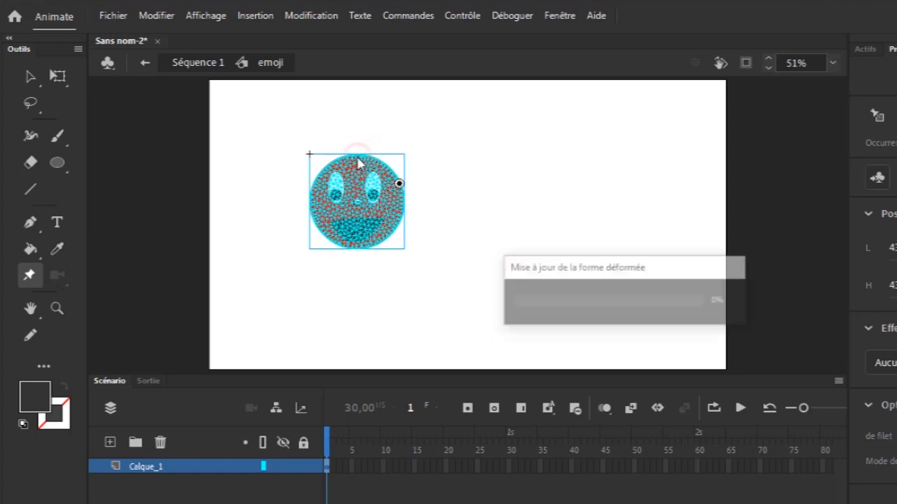
{"action": "left_click", "coordinate": [311, 204]}
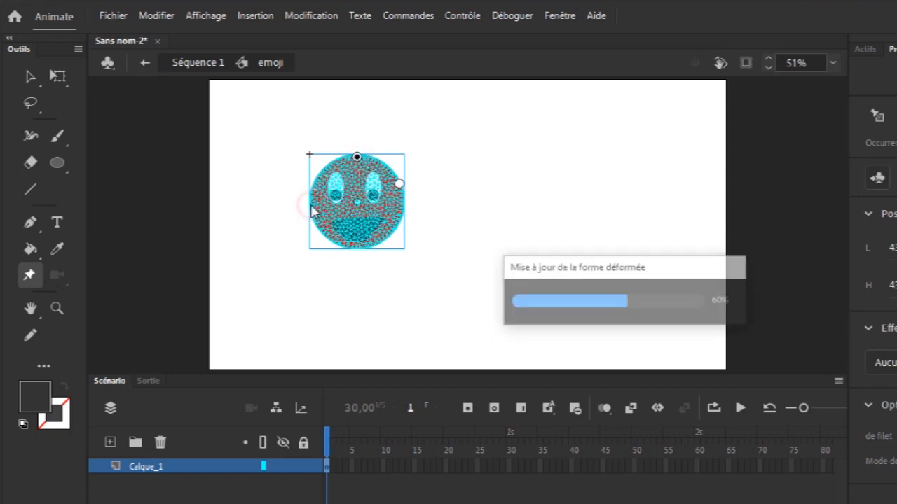
{"action": "left_click", "coordinate": [357, 246]}
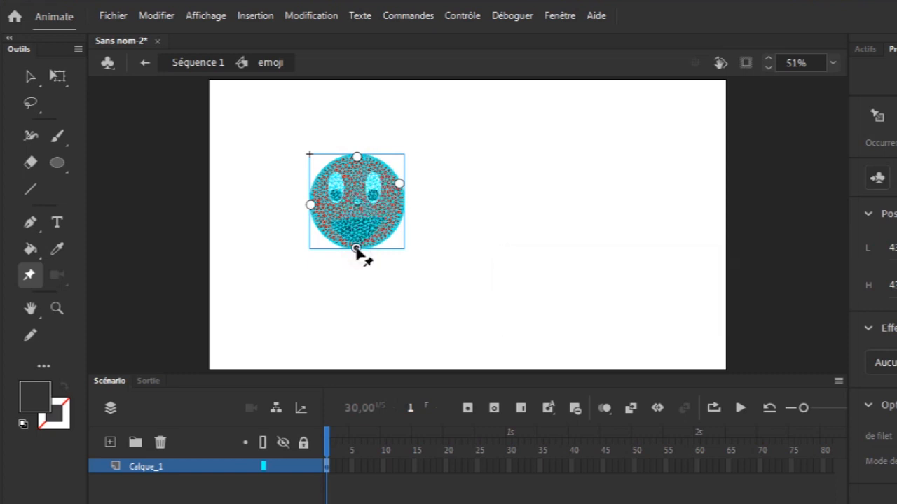
Add six more warp pins around the face's outline, in the gaps between the existing four pins
{"action": "left_click", "coordinate": [399, 222]}
{"action": "left_click", "coordinate": [318, 226]}
{"action": "left_click", "coordinate": [326, 165]}
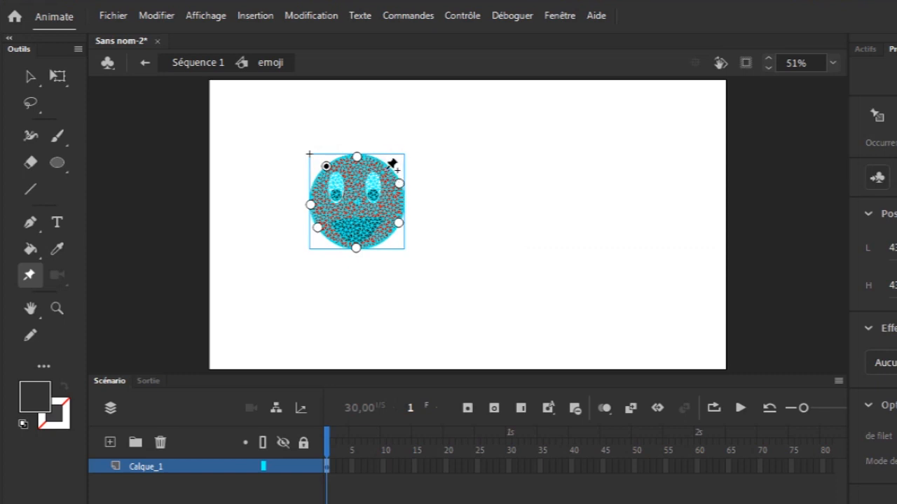
{"action": "left_click", "coordinate": [386, 169]}
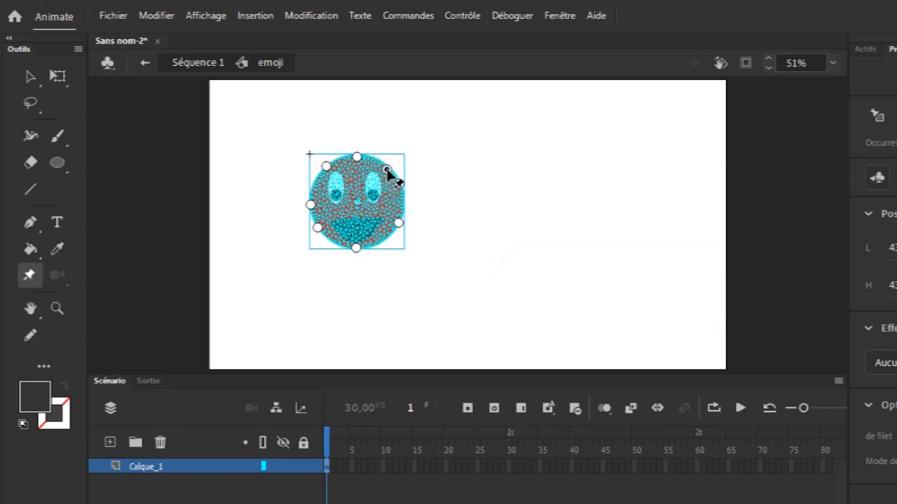
{"action": "left_click", "coordinate": [385, 236]}
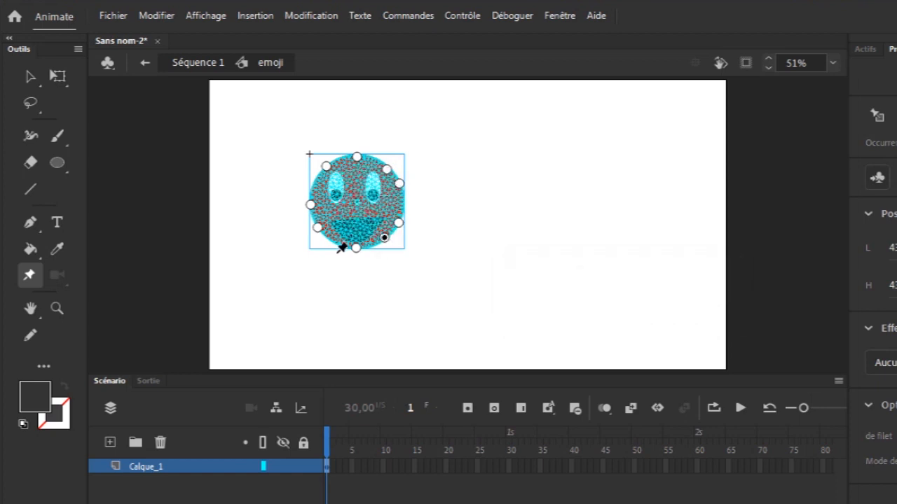
{"action": "left_click", "coordinate": [331, 239]}
Move the face to the stage's upper-left corner in frame 1, and lower it near the stage bottom in a new keyframe at frame 5
{"action": "left_click", "coordinate": [26, 80]}
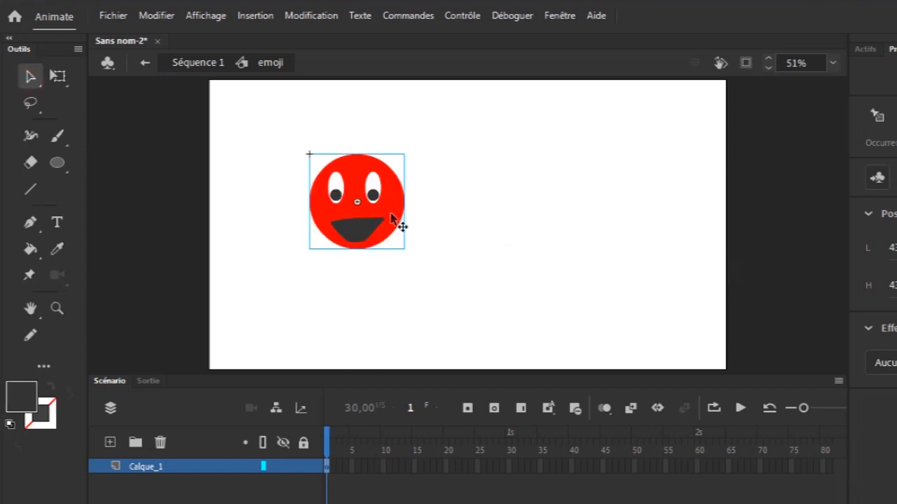
{"action": "left_click_drag", "start_coordinate": [396, 210], "coordinate": [318, 160]}
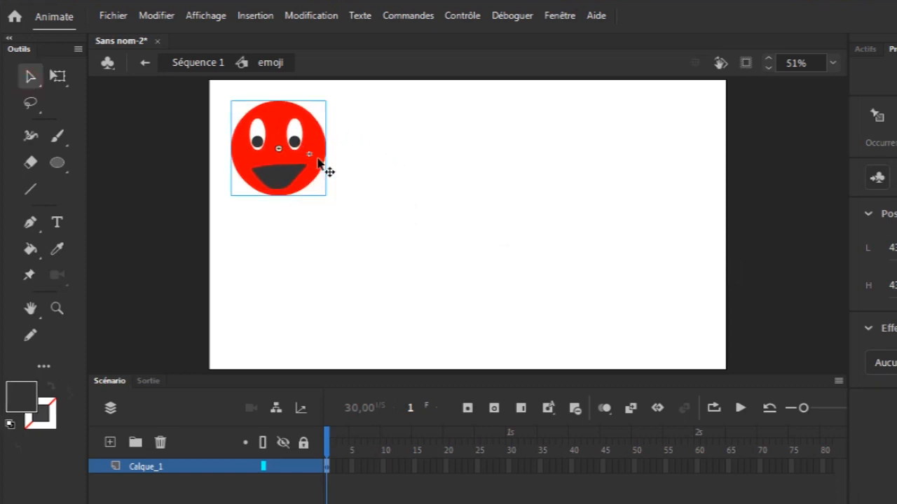
{"action": "left_click", "coordinate": [354, 468]}
{"action": "left_click", "coordinate": [468, 407]}
{"action": "left_click_drag", "start_coordinate": [311, 160], "coordinate": [375, 286]}
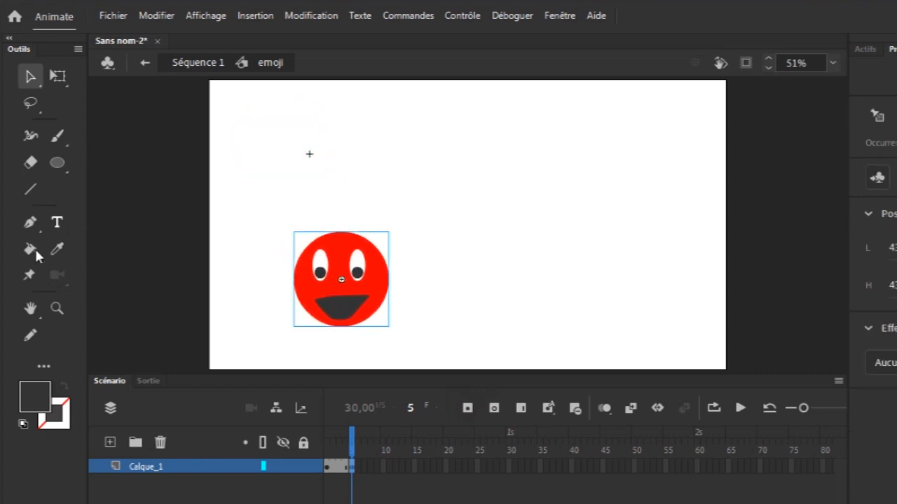
Insert keyframes at frames 10 and 15, moving the face up to mid-stage at 10 and down to the right at 15
{"action": "left_click", "coordinate": [383, 466]}
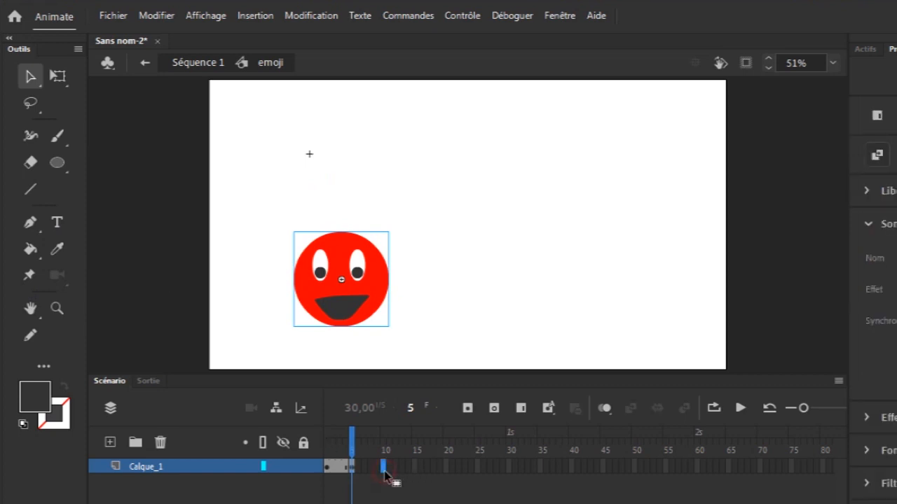
{"action": "left_click", "coordinate": [468, 409]}
{"action": "left_click_drag", "start_coordinate": [383, 304], "coordinate": [481, 225]}
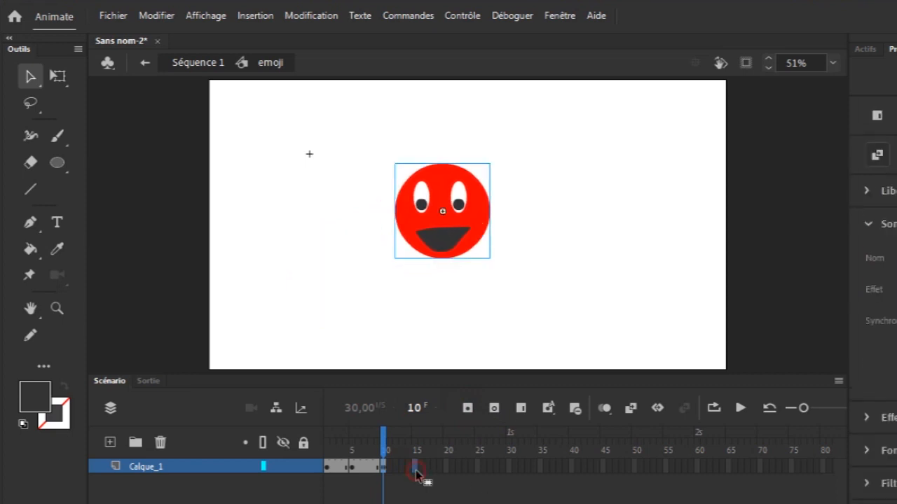
{"action": "left_click", "coordinate": [415, 467]}
{"action": "left_click", "coordinate": [468, 408]}
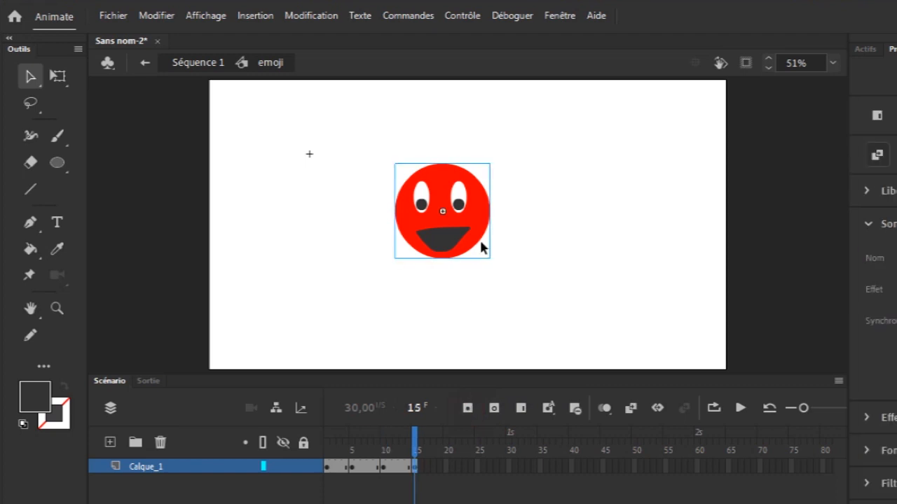
{"action": "left_click_drag", "start_coordinate": [487, 245], "coordinate": [549, 309]}
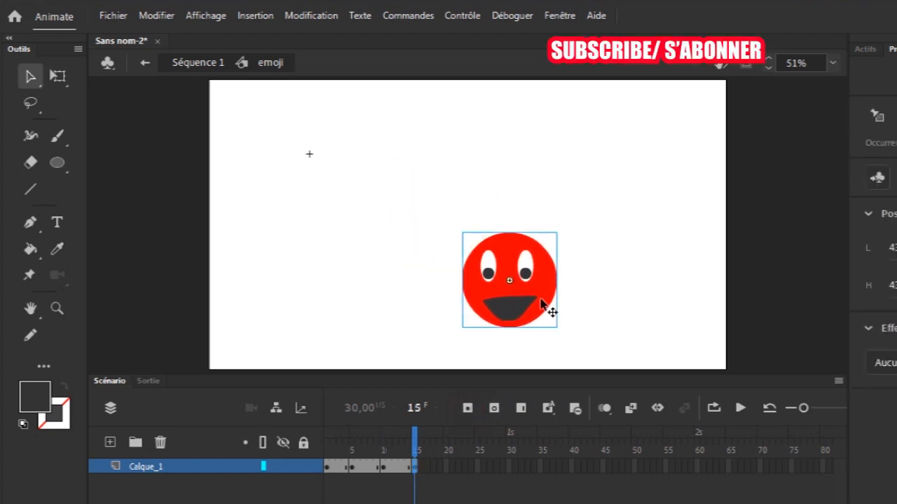
Insert a keyframe at frame 20 and move the face up and to the right of its frame 15 position
{"action": "left_click", "coordinate": [450, 467]}
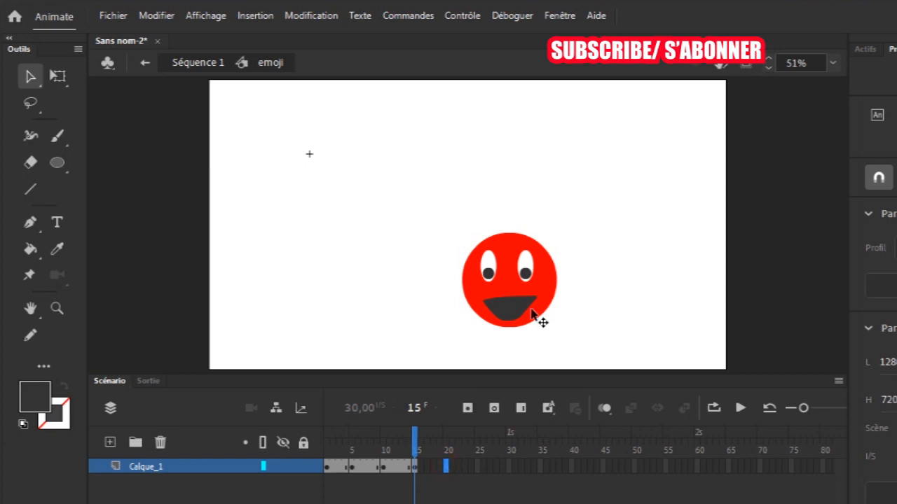
{"action": "left_click", "coordinate": [468, 408]}
{"action": "left_click", "coordinate": [417, 467]}
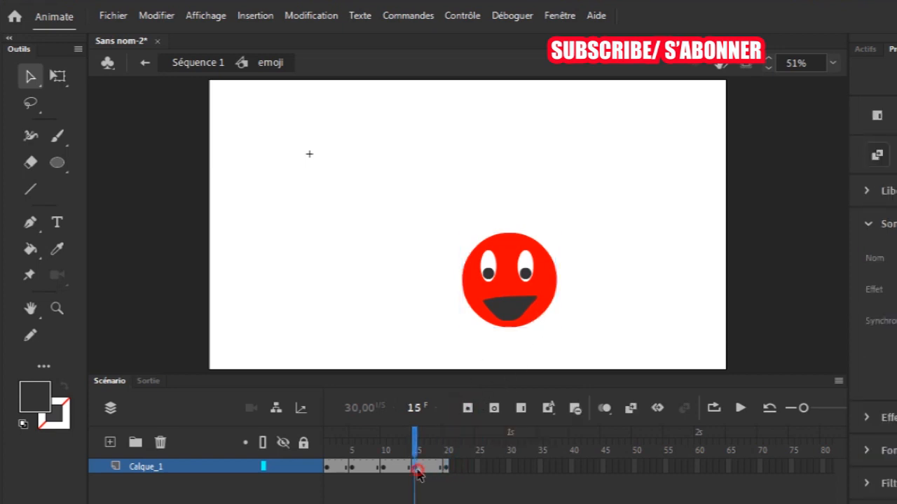
{"action": "left_click", "coordinate": [416, 467]}
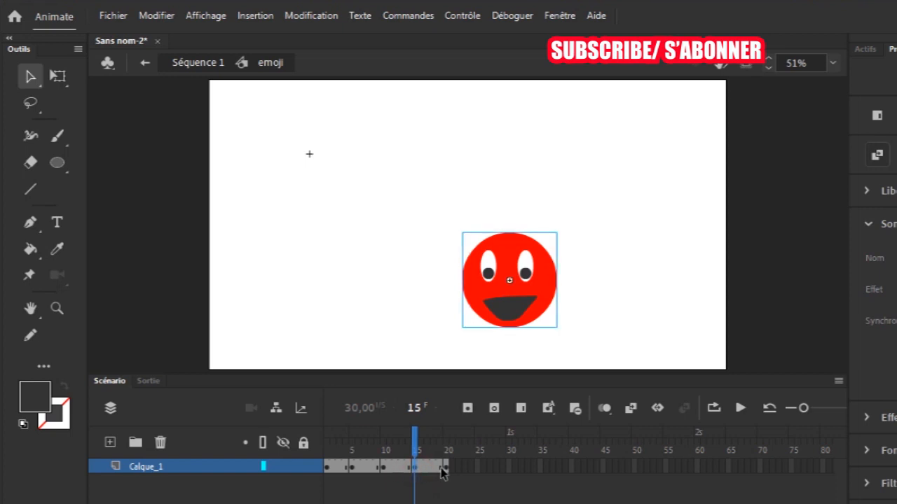
{"action": "left_click", "coordinate": [446, 468]}
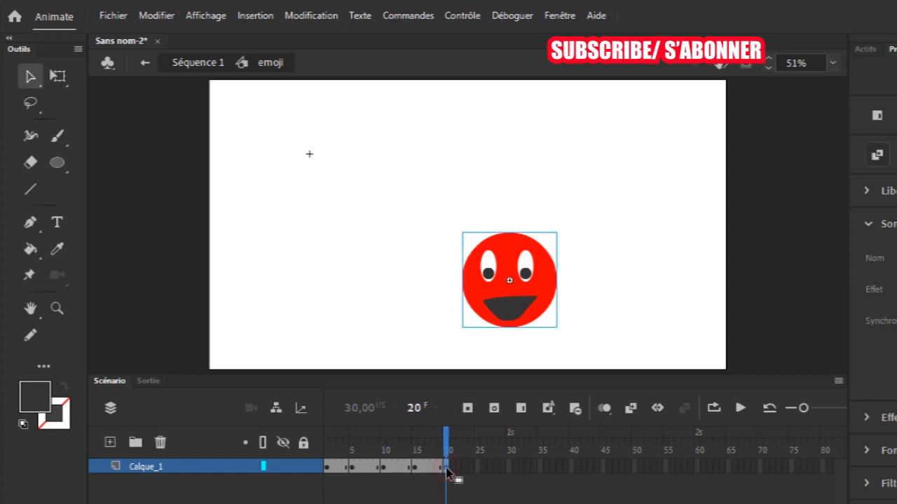
{"action": "left_click", "coordinate": [387, 468]}
{"action": "left_click", "coordinate": [384, 468]}
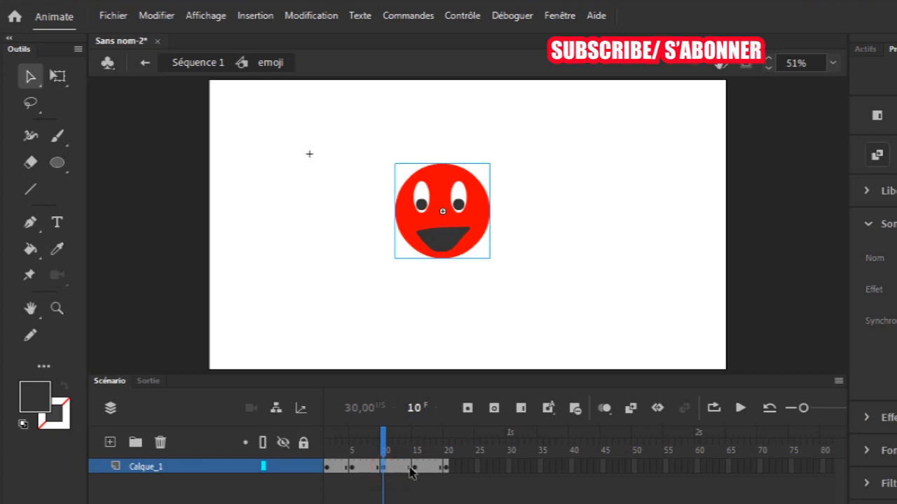
{"action": "left_click", "coordinate": [416, 468]}
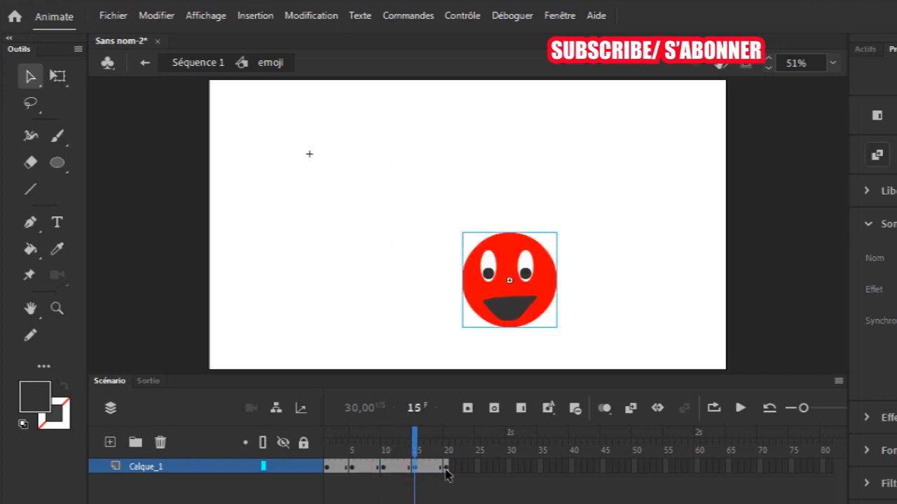
{"action": "left_click", "coordinate": [446, 468]}
{"action": "left_click_drag", "start_coordinate": [557, 283], "coordinate": [630, 222]}
Insert a keyframe at frame 25 with the face moved to the stage's lower right, and raise the face slightly in frame 1
{"action": "left_click", "coordinate": [478, 469]}
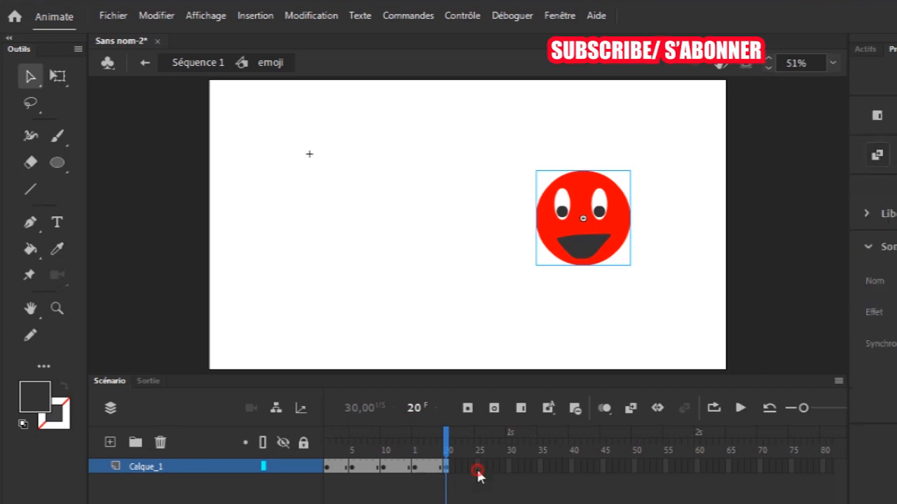
{"action": "left_click", "coordinate": [468, 409]}
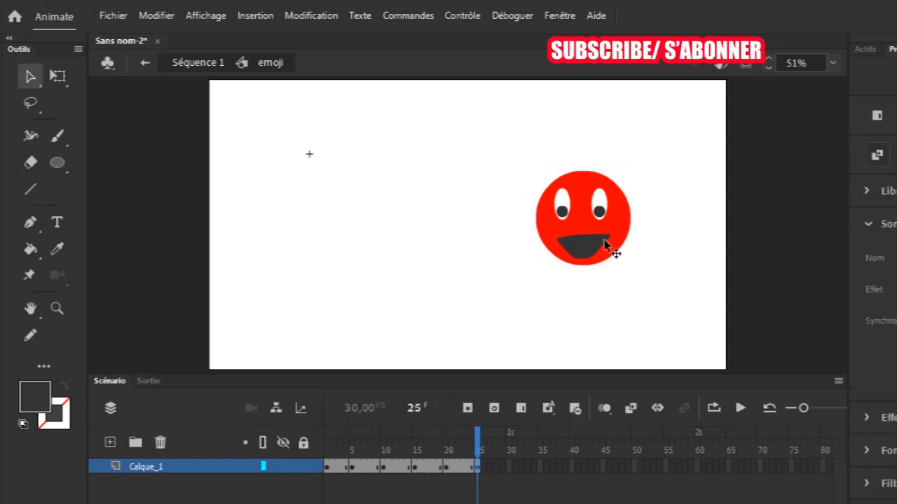
{"action": "left_click_drag", "start_coordinate": [623, 254], "coordinate": [637, 313]}
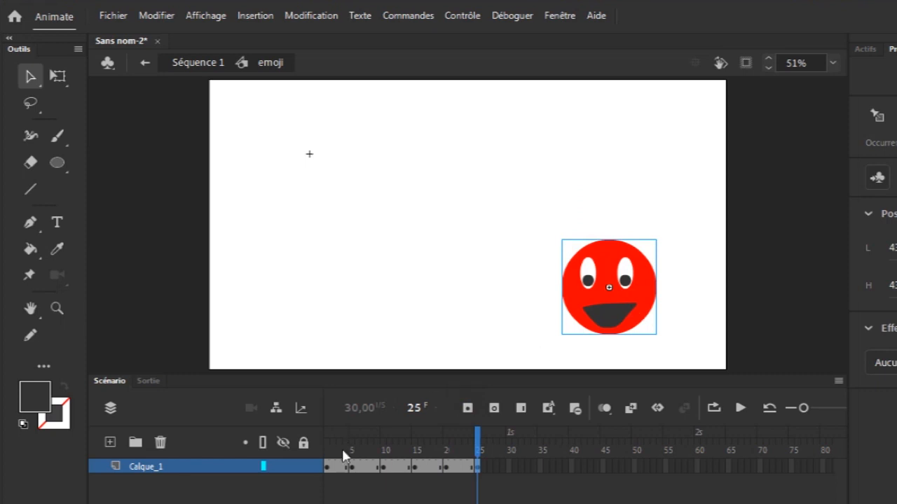
{"action": "left_click", "coordinate": [327, 470]}
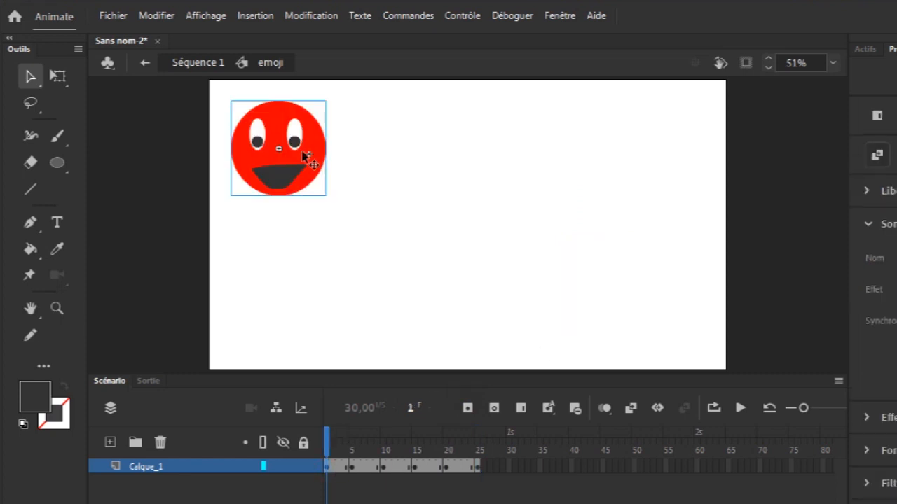
{"action": "left_click_drag", "start_coordinate": [313, 180], "coordinate": [312, 167]}
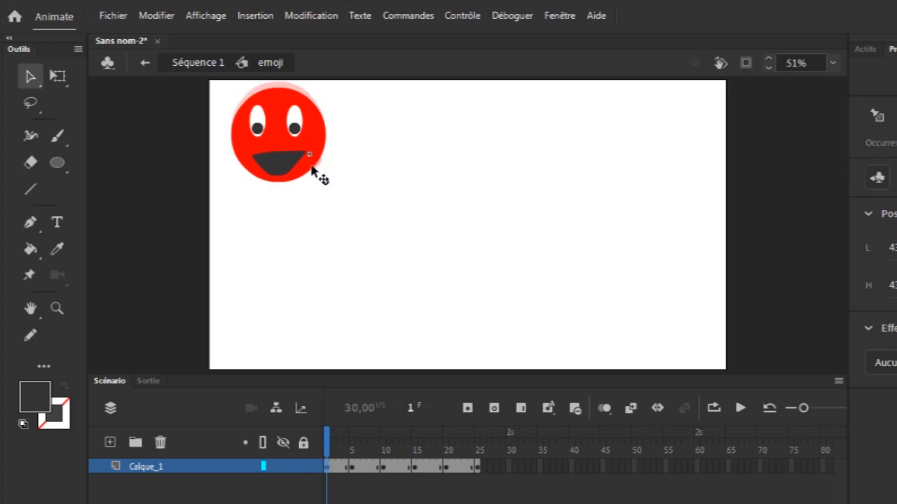
Lower the face slightly in the frame 20 keyframe and shift it further right in the frame 25 keyframe
{"action": "left_click", "coordinate": [353, 475]}
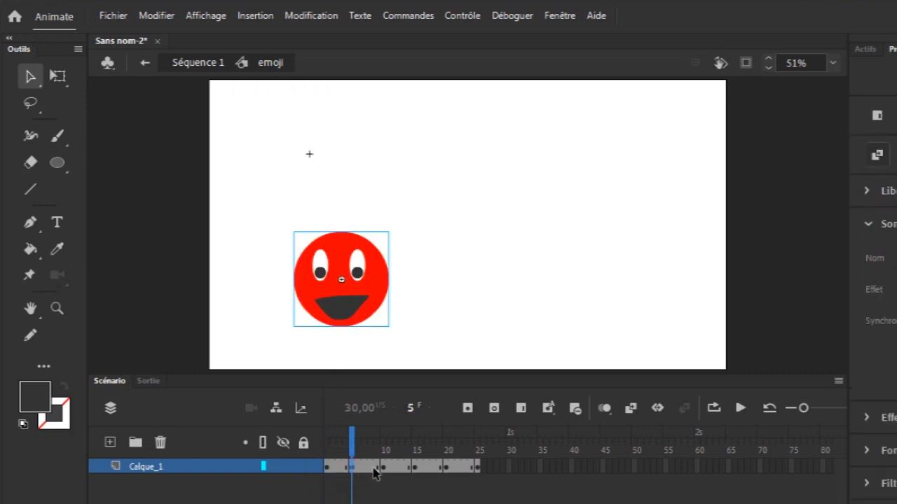
{"action": "left_click", "coordinate": [383, 472]}
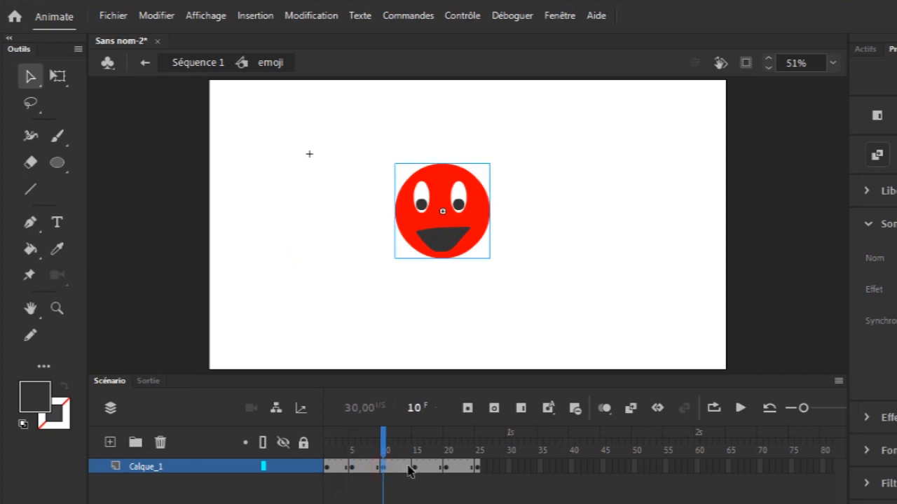
{"action": "left_click", "coordinate": [416, 473]}
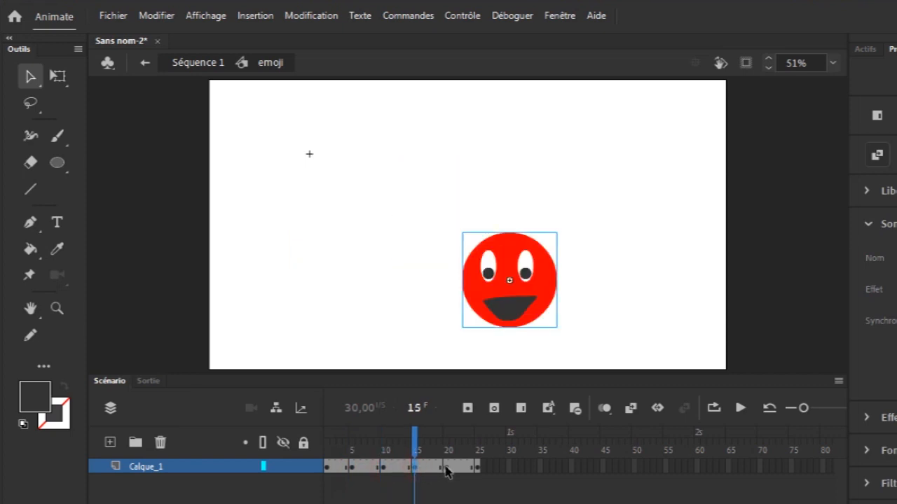
{"action": "left_click", "coordinate": [445, 472]}
{"action": "left_click", "coordinate": [615, 245]}
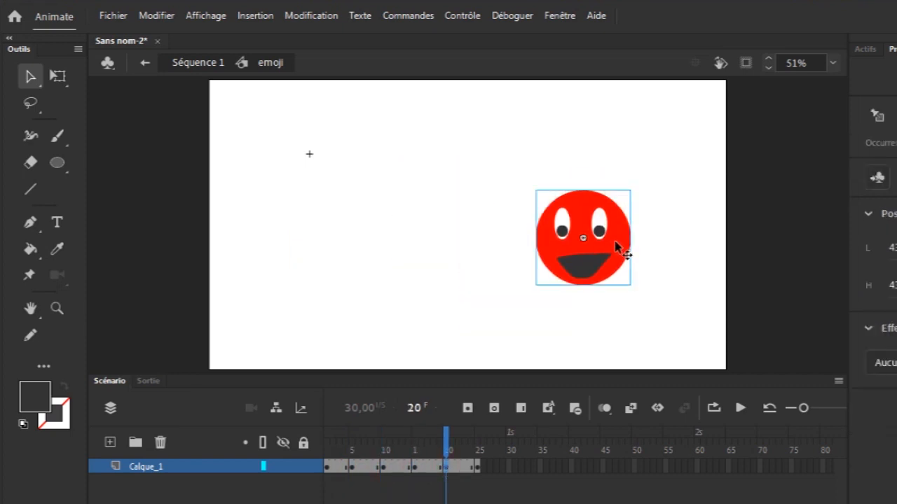
{"action": "left_click", "coordinate": [478, 472]}
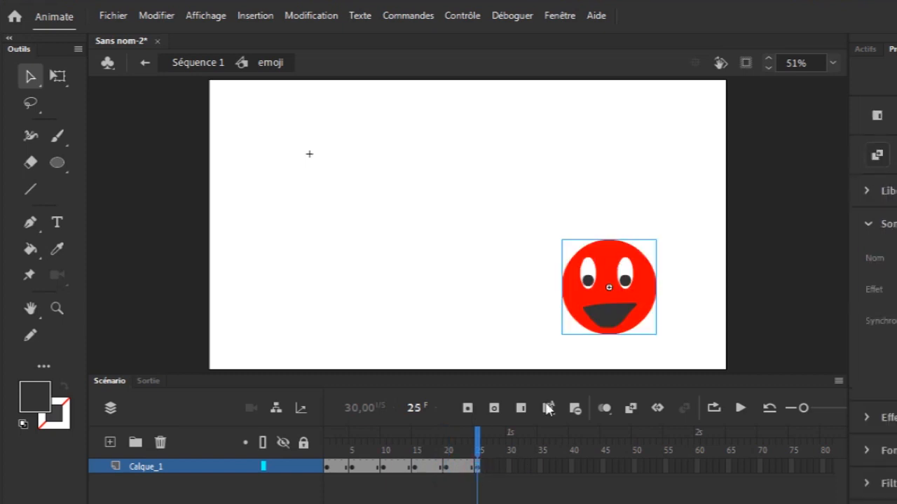
{"action": "left_click_drag", "start_coordinate": [656, 306], "coordinate": [700, 307]}
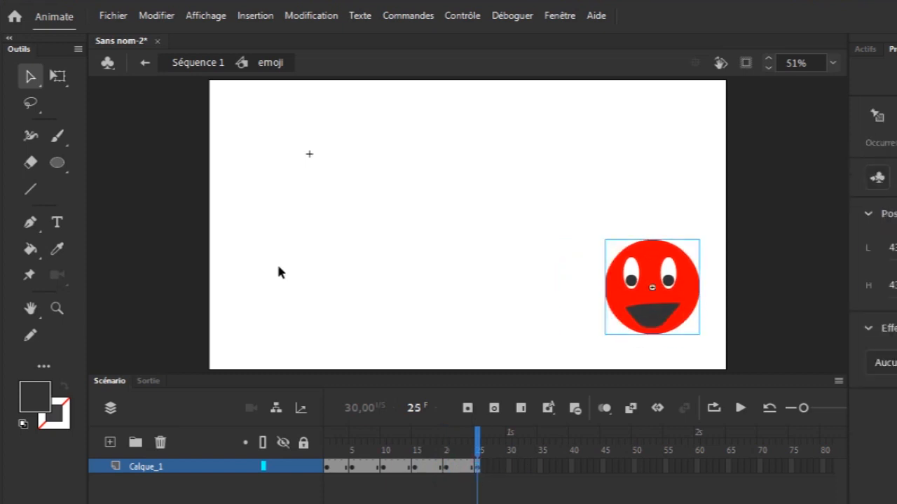
Squash the face in the frame 5 keyframe with Asset Warp, pulling the side pins inward and the top pin down into the face
{"action": "left_click", "coordinate": [327, 471]}
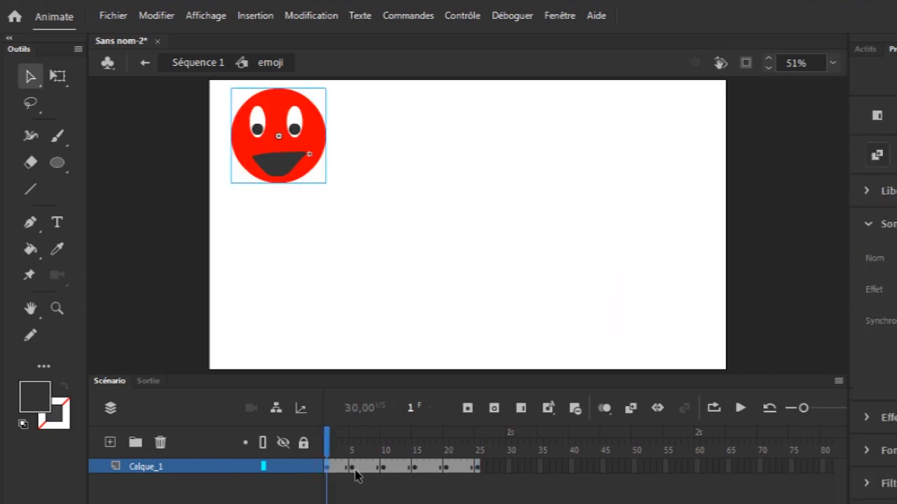
{"action": "left_click", "coordinate": [356, 469]}
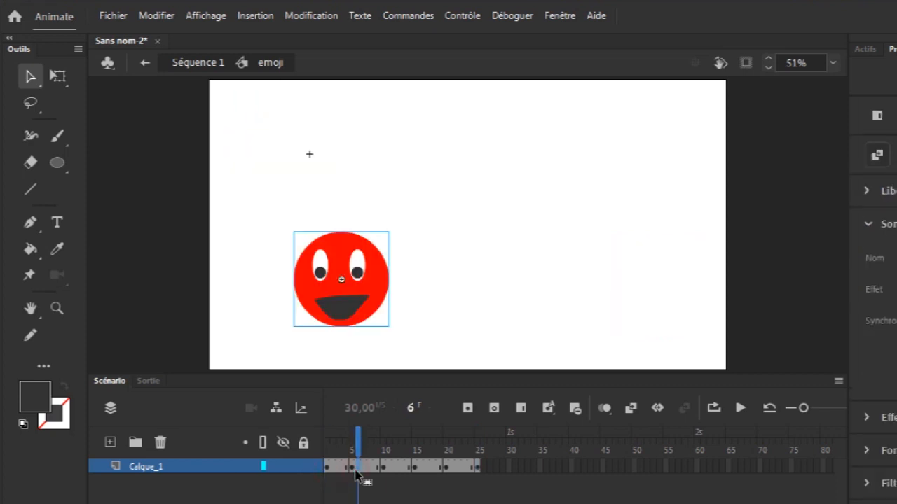
{"action": "left_click", "coordinate": [29, 279]}
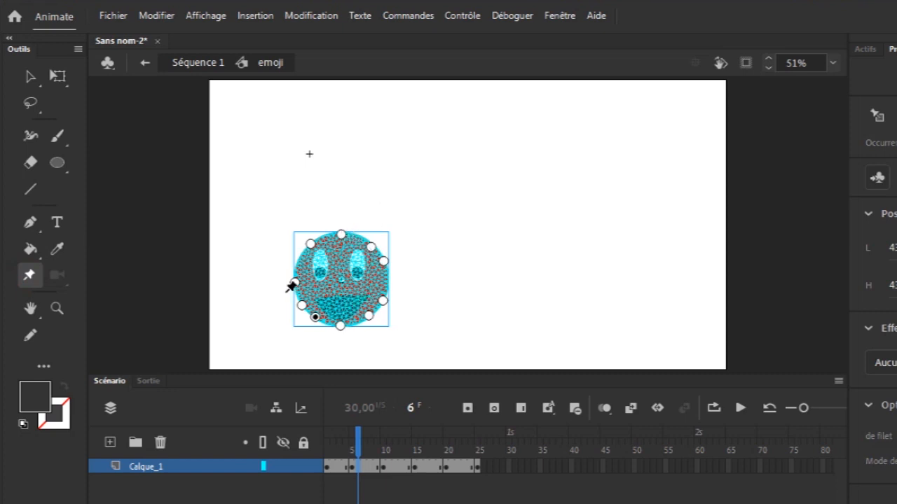
{"action": "left_click_drag", "start_coordinate": [294, 284], "coordinate": [313, 282]}
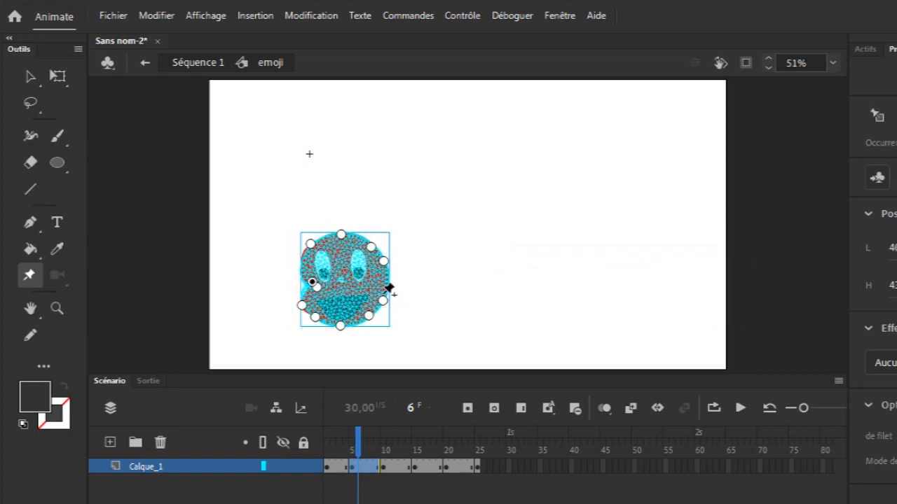
{"action": "left_click_drag", "start_coordinate": [383, 301], "coordinate": [365, 287]}
{"action": "left_click_drag", "start_coordinate": [341, 239], "coordinate": [339, 303]}
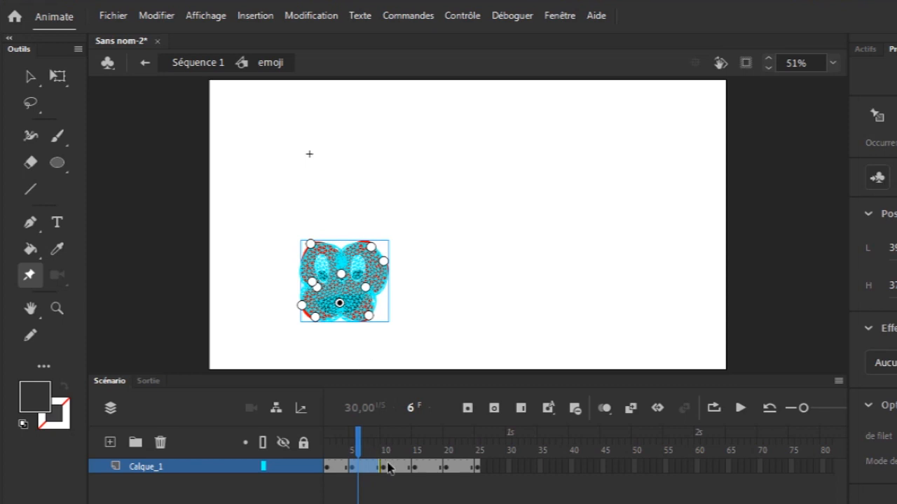
Squash the face in the frame 15 keyframe, pulling its top pin down to the middle and the left and lower-right pins outward
{"action": "left_click", "coordinate": [384, 469]}
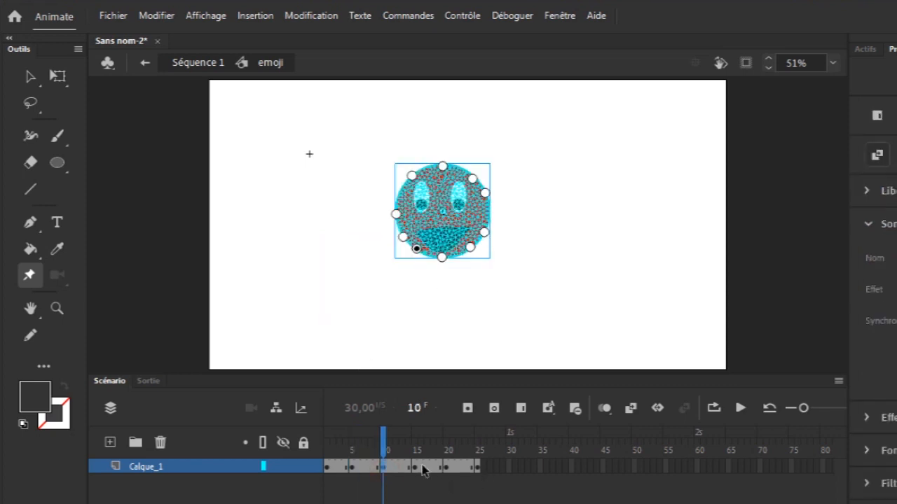
{"action": "left_click", "coordinate": [417, 468]}
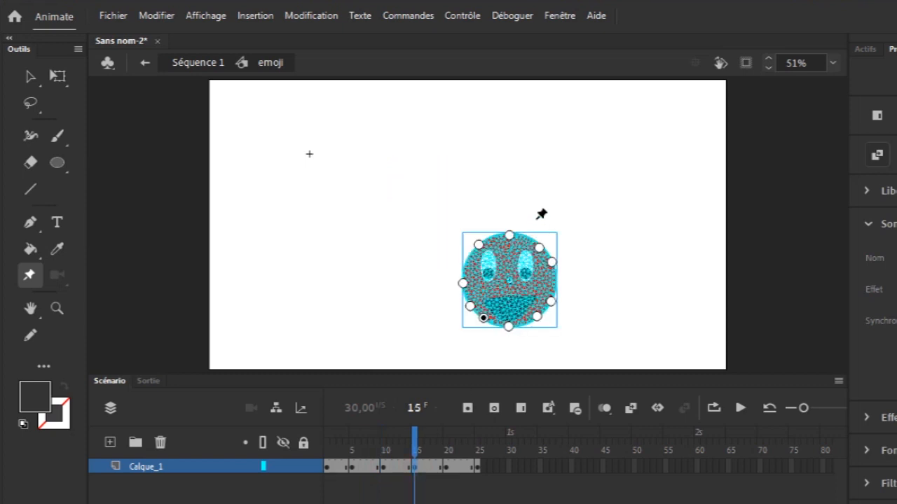
{"action": "left_click_drag", "start_coordinate": [509, 235], "coordinate": [448, 327]}
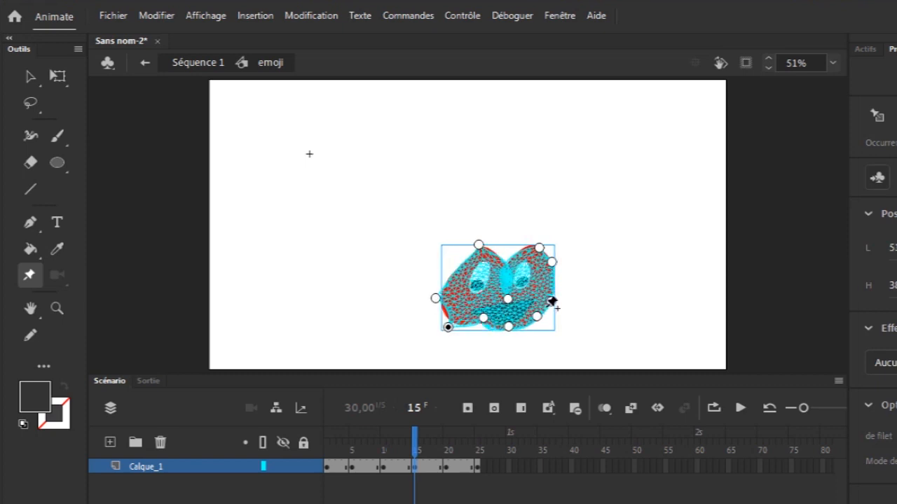
{"action": "left_click_drag", "start_coordinate": [557, 313], "coordinate": [565, 319]}
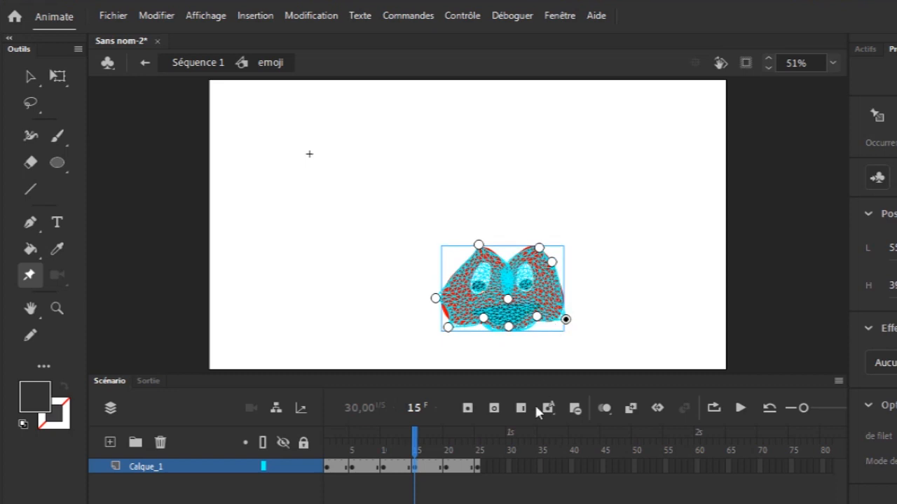
Stretch the face in the frame 25 keyframe, spreading the left and lower-right pins outward and moving the top and bottom pins down
{"action": "left_click", "coordinate": [448, 468]}
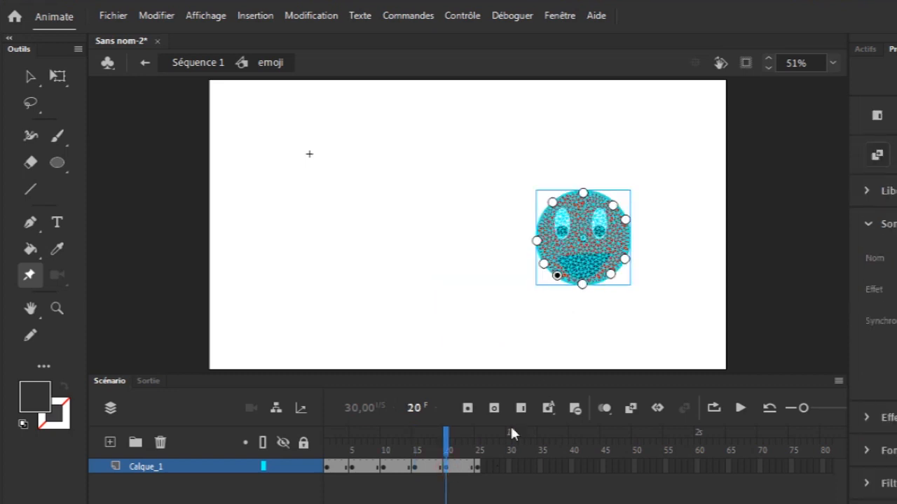
{"action": "left_click", "coordinate": [480, 467]}
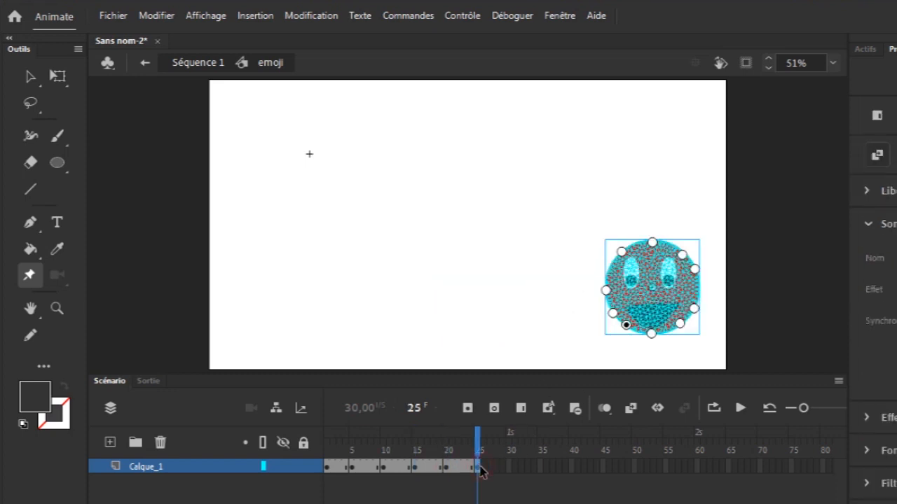
{"action": "left_click_drag", "start_coordinate": [613, 313], "coordinate": [529, 339]}
{"action": "left_click_drag", "start_coordinate": [607, 292], "coordinate": [530, 315]}
{"action": "left_click_drag", "start_coordinate": [652, 241], "coordinate": [665, 301]}
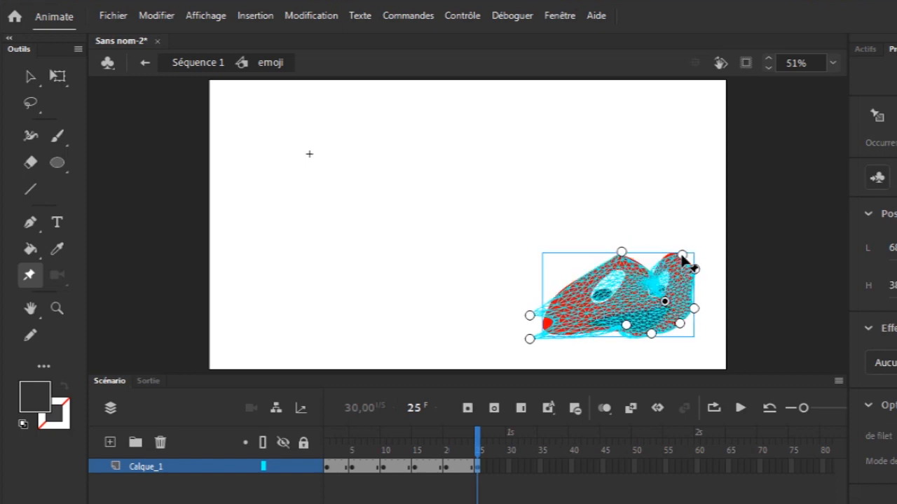
{"action": "left_click_drag", "start_coordinate": [693, 309], "coordinate": [715, 340]}
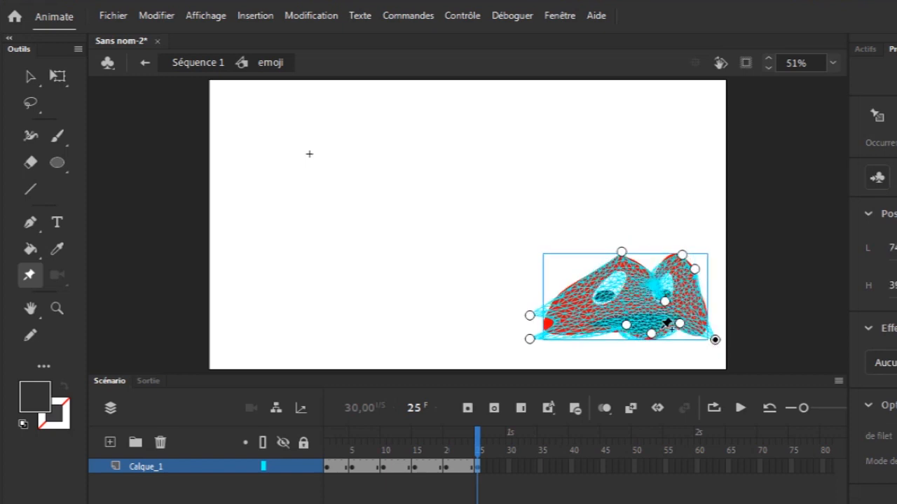
{"action": "left_click_drag", "start_coordinate": [652, 334], "coordinate": [659, 352]}
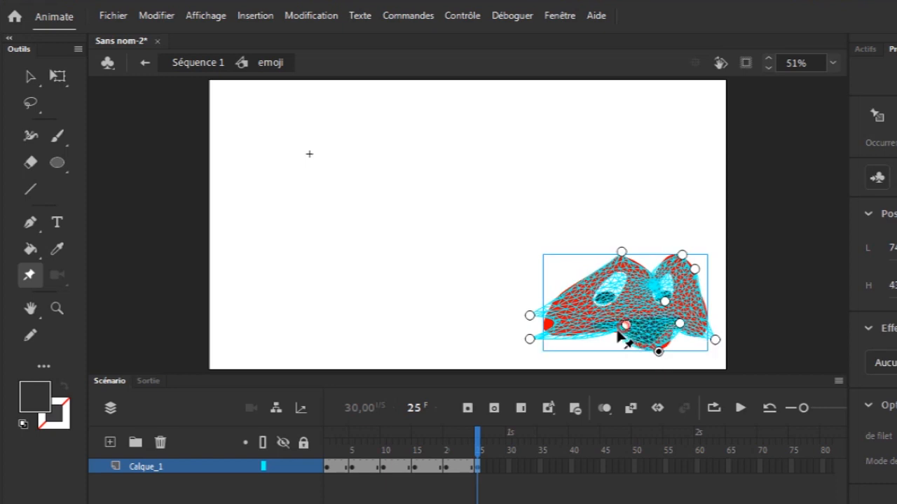
{"action": "left_click_drag", "start_coordinate": [618, 332], "coordinate": [592, 346]}
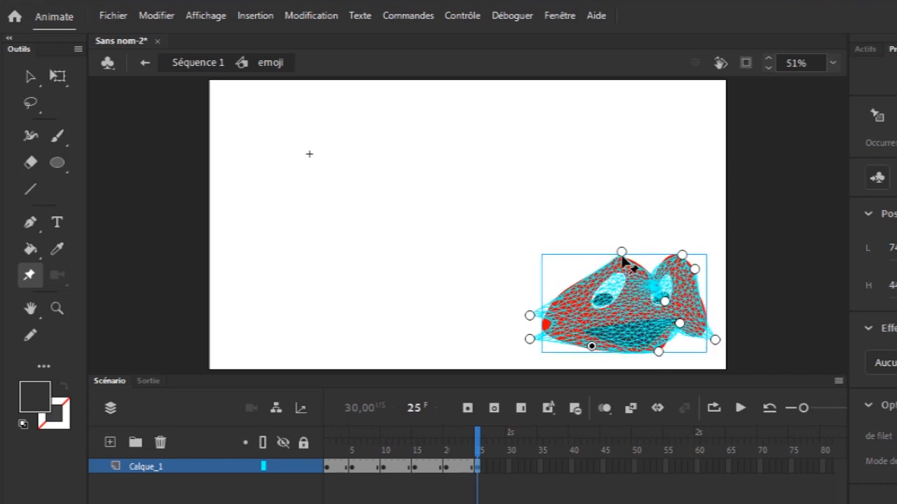
Flatten the frame 25 face into a wide puddle by lowering its remaining upper pins and evening out the bottom pins
{"action": "left_click_drag", "start_coordinate": [620, 252], "coordinate": [621, 313]}
{"action": "left_click_drag", "start_coordinate": [694, 269], "coordinate": [703, 317]}
{"action": "left_click_drag", "start_coordinate": [683, 256], "coordinate": [719, 304]}
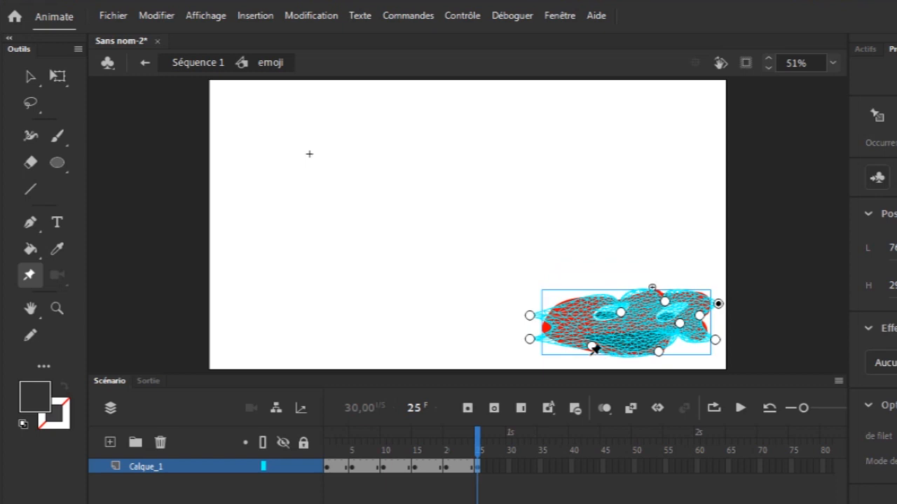
{"action": "left_click_drag", "start_coordinate": [592, 349], "coordinate": [598, 335]}
{"action": "left_click_drag", "start_coordinate": [659, 353], "coordinate": [717, 319]}
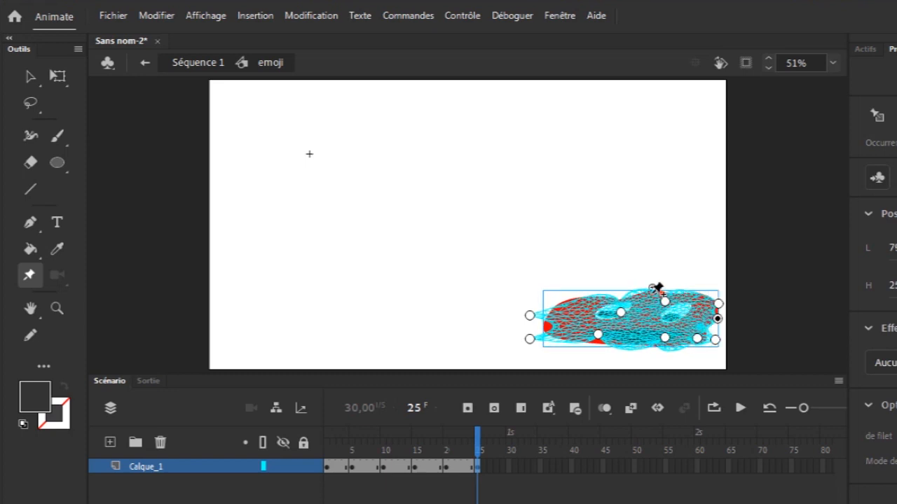
{"action": "left_click_drag", "start_coordinate": [665, 302], "coordinate": [665, 304]}
Play back the tweened bouncing animation several times in the main scene
{"action": "left_click_drag", "start_coordinate": [480, 440], "coordinate": [341, 439]}
{"action": "key", "text": "Return"}
{"action": "left_click", "coordinate": [740, 411]}
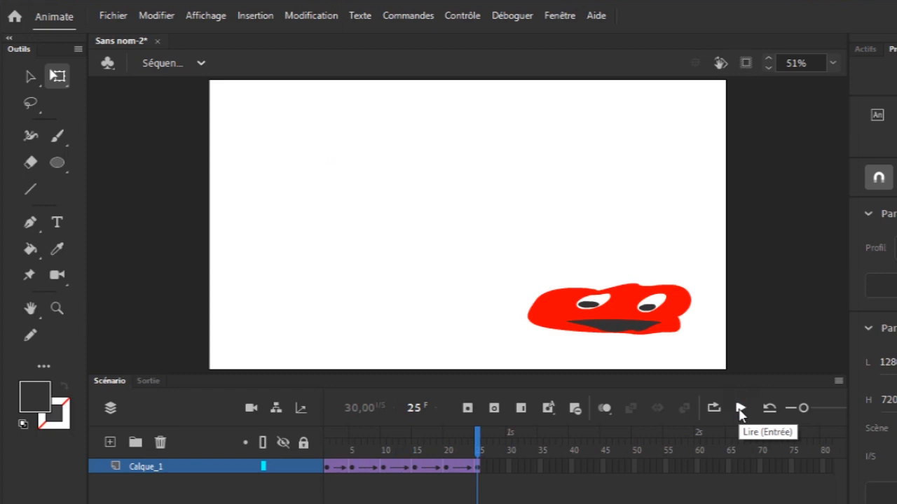
{"action": "left_click", "coordinate": [741, 411]}
{"action": "left_click", "coordinate": [740, 411]}
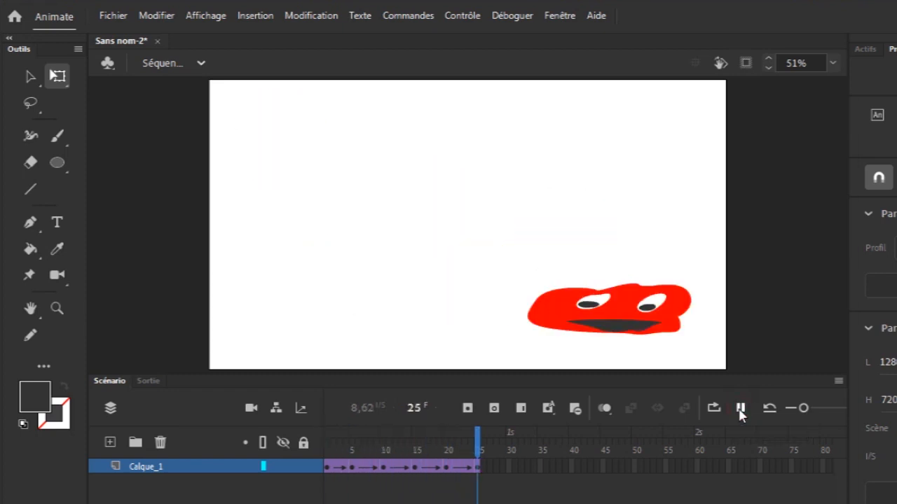
{"action": "left_click", "coordinate": [741, 412]}
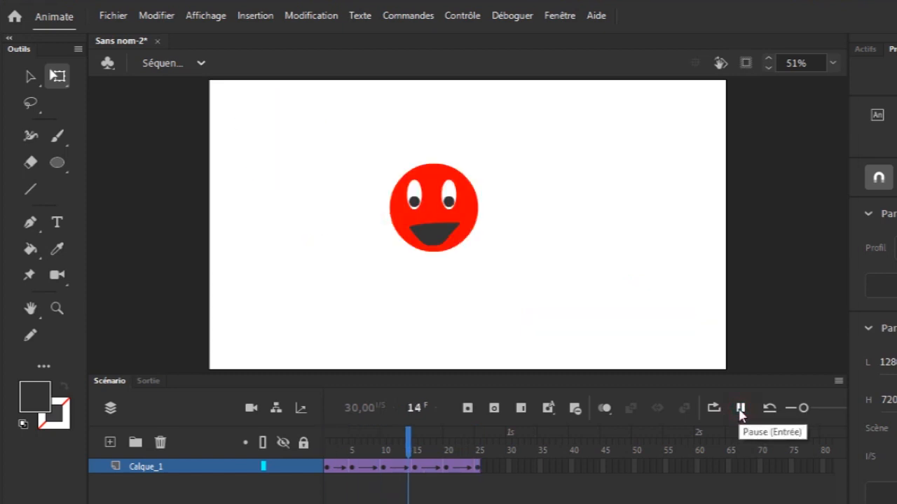
{"action": "left_click", "coordinate": [741, 413]}
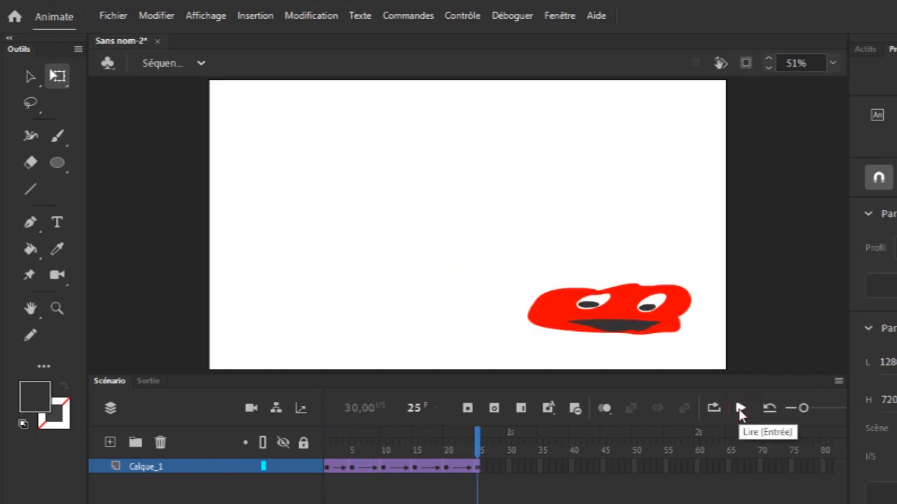
Undo the classic tween and scrub through the untweened keyframes up to frame 25
{"action": "key", "text": "ctrl+z"}
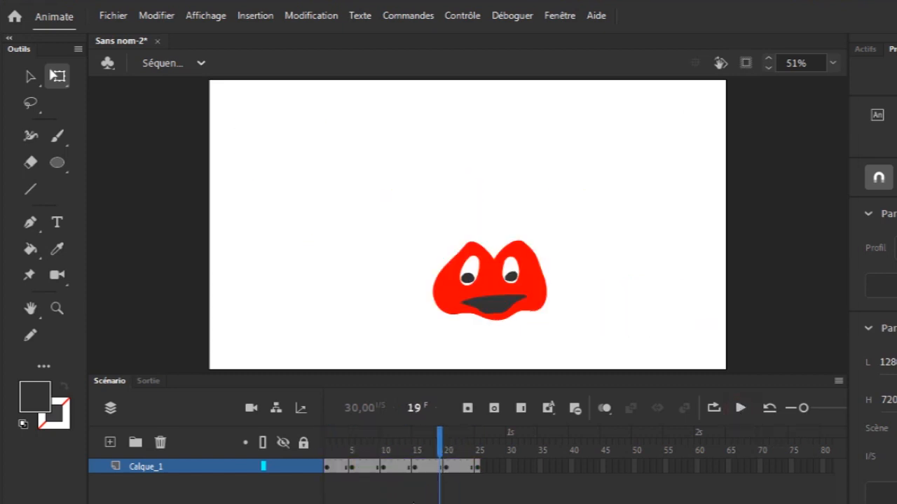
{"action": "left_click_drag", "start_coordinate": [434, 464], "coordinate": [339, 465]}
{"action": "left_click_drag", "start_coordinate": [405, 461], "coordinate": [479, 474]}
{"action": "left_click", "coordinate": [479, 474]}
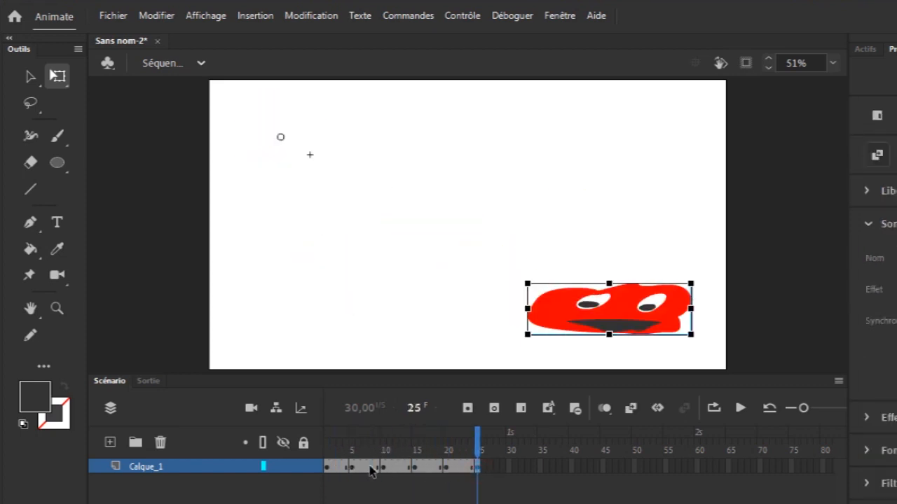
Apply a classic tween to all keyframes of Calque_1 from frame 1 to frame 25
{"action": "left_click", "coordinate": [330, 473]}
{"action": "right_click", "coordinate": [401, 472]}
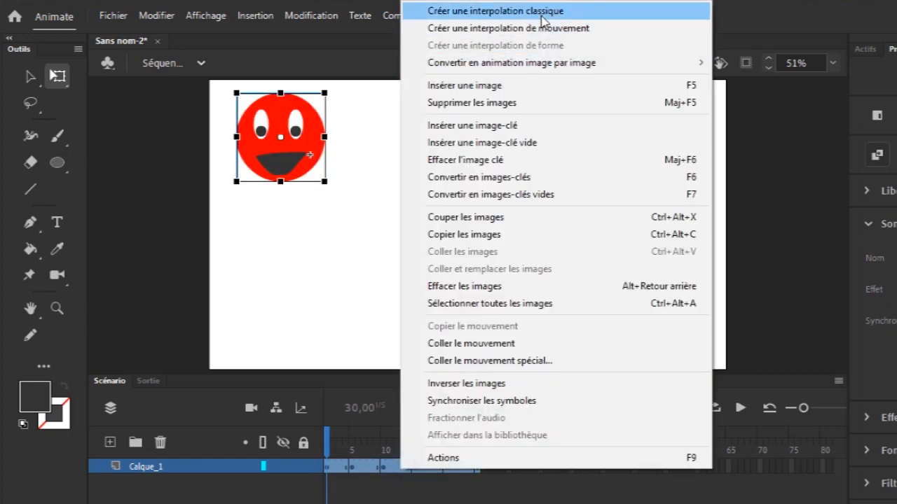
{"action": "left_click", "coordinate": [541, 12]}
Scrub through frames 1 to 25 and play the animation to check the tweened bounce
{"action": "left_click_drag", "start_coordinate": [333, 440], "coordinate": [477, 456]}
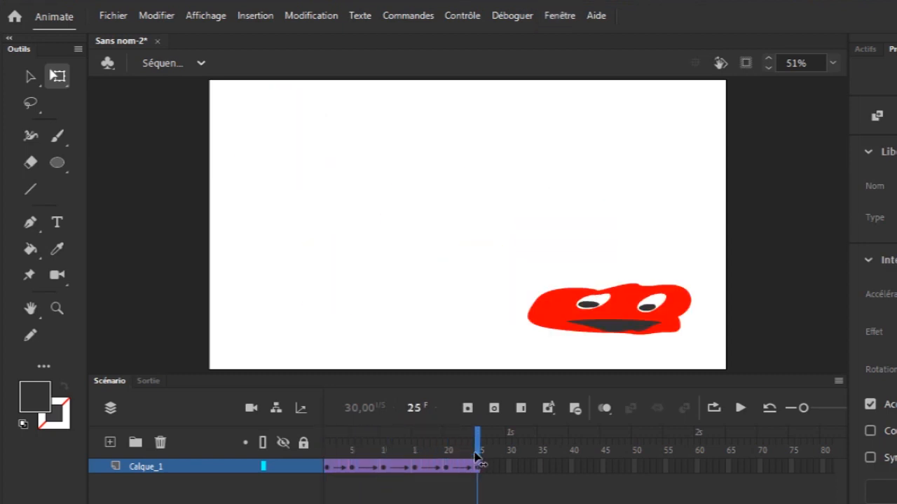
{"action": "left_click", "coordinate": [321, 449]}
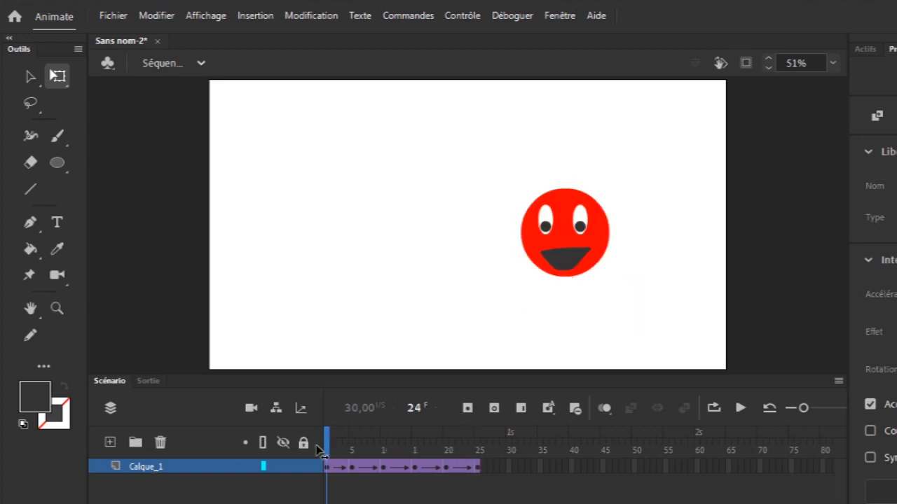
{"action": "left_click_drag", "start_coordinate": [317, 446], "coordinate": [377, 458]}
{"action": "left_click_drag", "start_coordinate": [307, 461], "coordinate": [499, 470]}
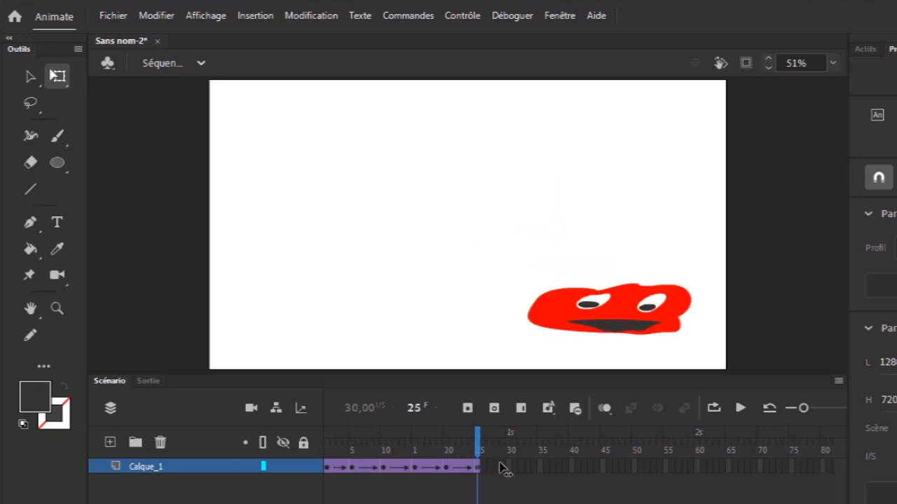
{"action": "left_click", "coordinate": [741, 411]}
Add a new layer above Calque_1, hide Calque_1 and make frame 1 of the new layer current
{"action": "left_click", "coordinate": [110, 442]}
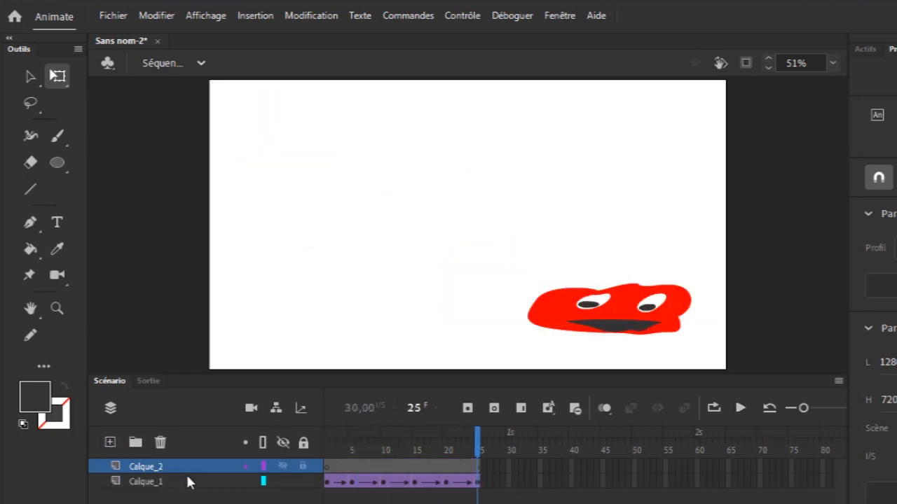
{"action": "left_click", "coordinate": [283, 481]}
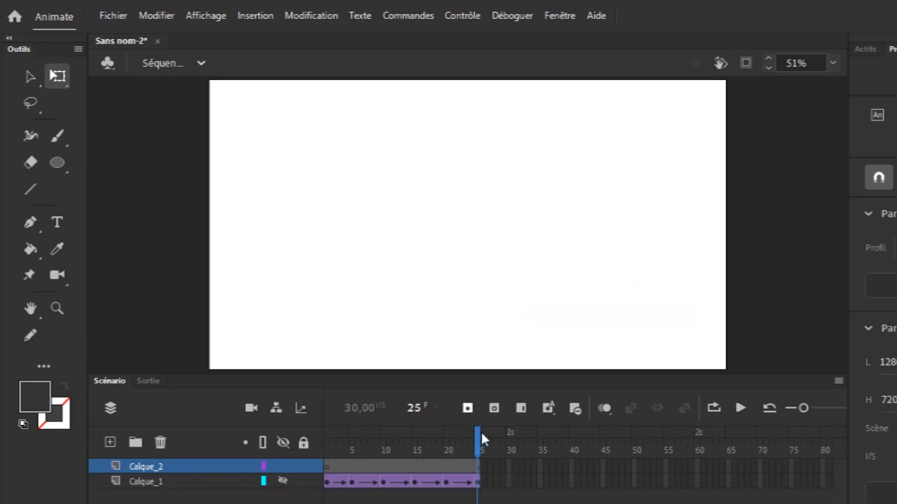
{"action": "left_click_drag", "start_coordinate": [345, 448], "coordinate": [259, 456]}
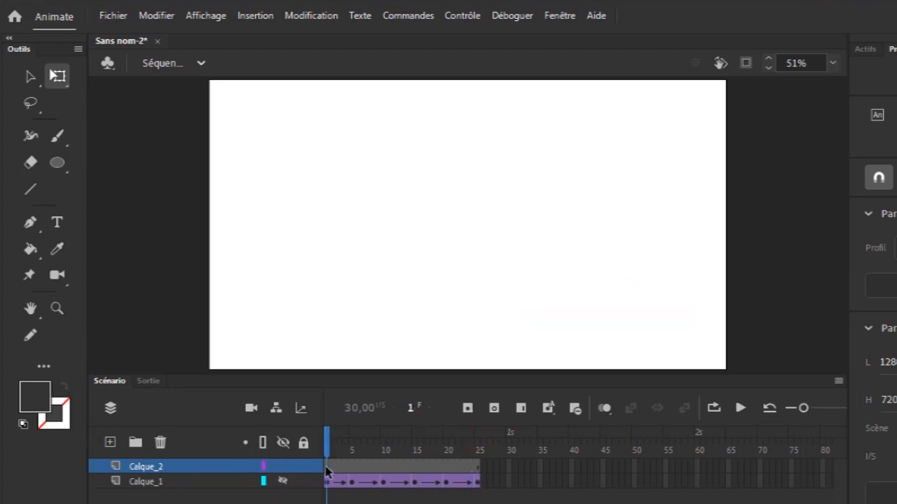
{"action": "left_click", "coordinate": [327, 468]}
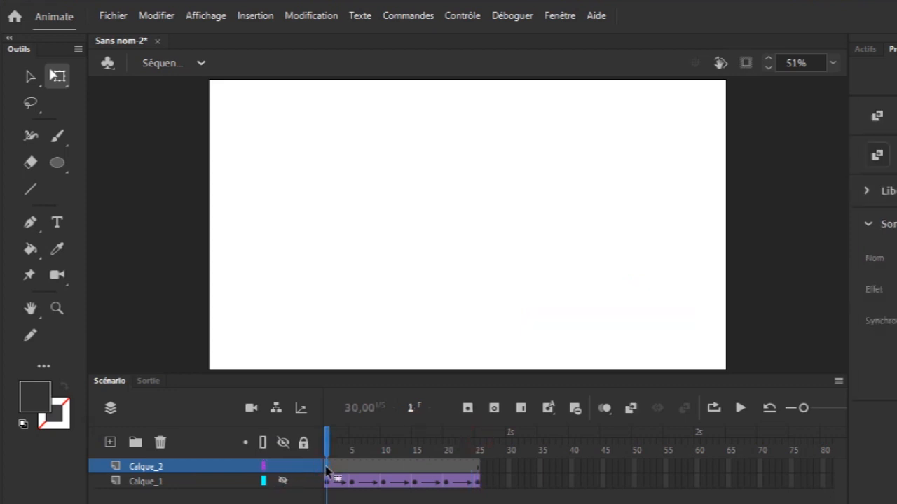
Paint one long diagonal brush stroke across the stage, descending from upper left to lower right
{"action": "left_click", "coordinate": [59, 139]}
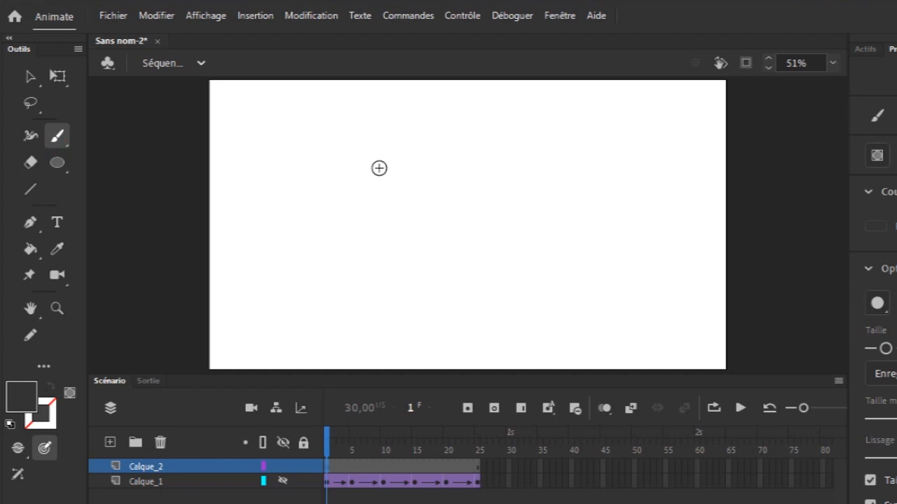
{"action": "mouse_move", "coordinate": [351, 147]}
{"action": "left_mouse_down"}
{"action": "mouse_move", "coordinate": [484, 206]}
{"action": "mouse_move", "coordinate": [627, 295]}
{"action": "left_mouse_up"}
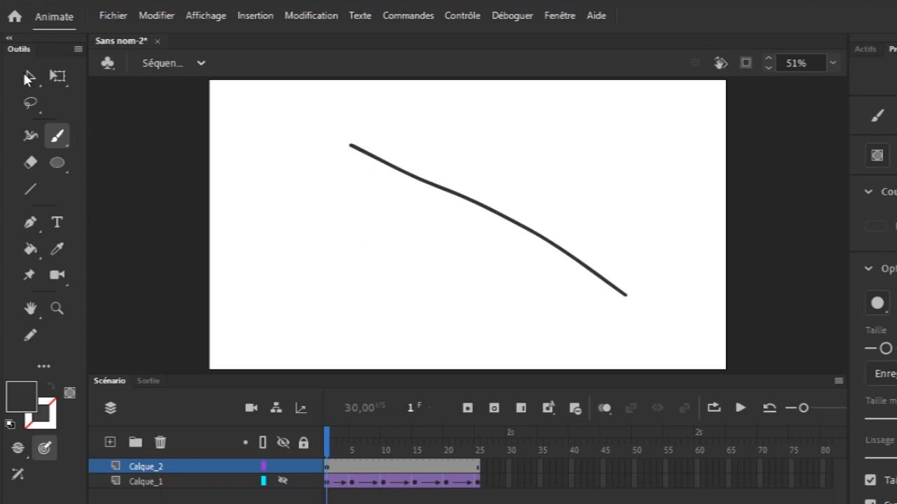
Place Asset Warp pins at the middle, lower-right end and upper-left end of the brush line, and select frame 5 of Calque_2
{"action": "left_click", "coordinate": [28, 276]}
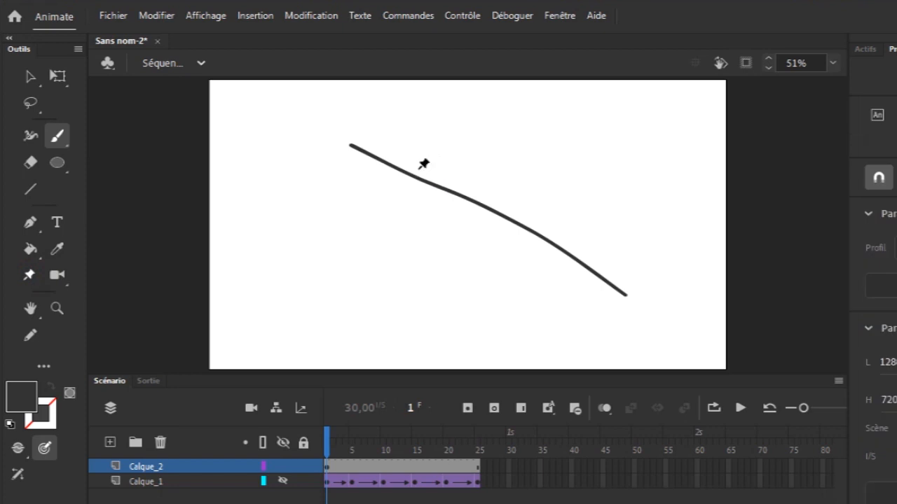
{"action": "left_click", "coordinate": [353, 143]}
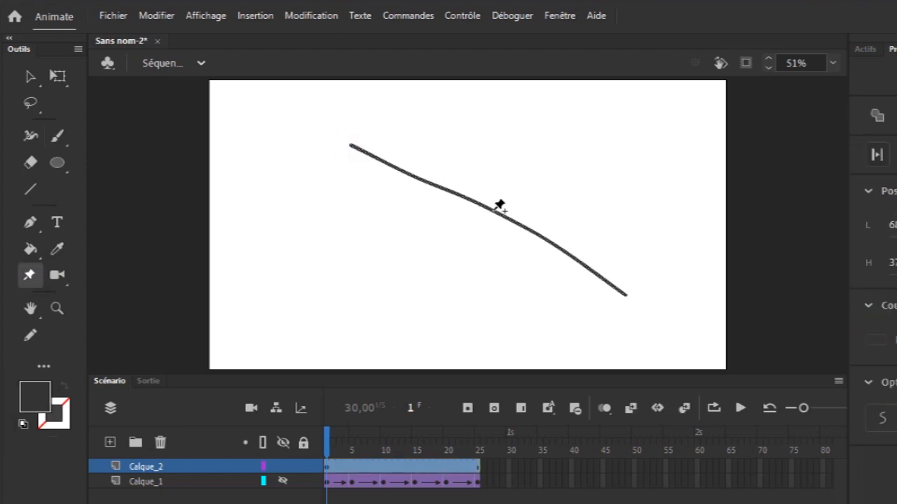
{"action": "left_click", "coordinate": [494, 209]}
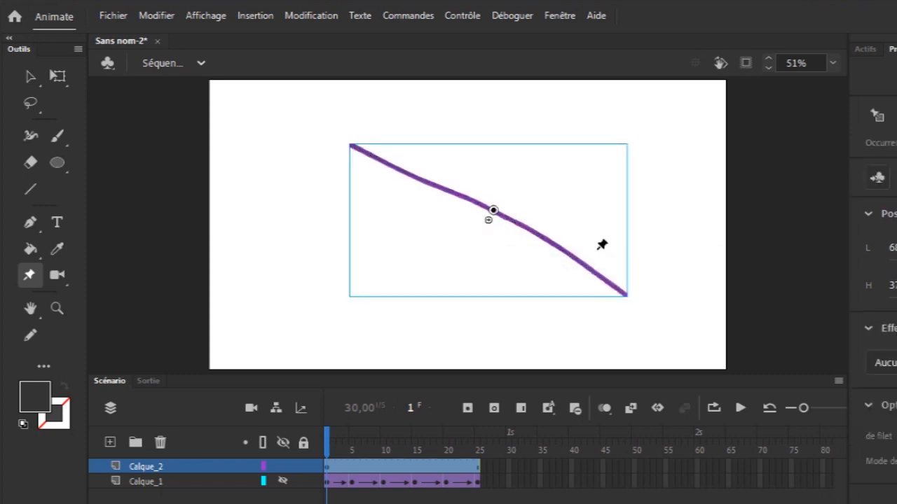
{"action": "left_click", "coordinate": [625, 294]}
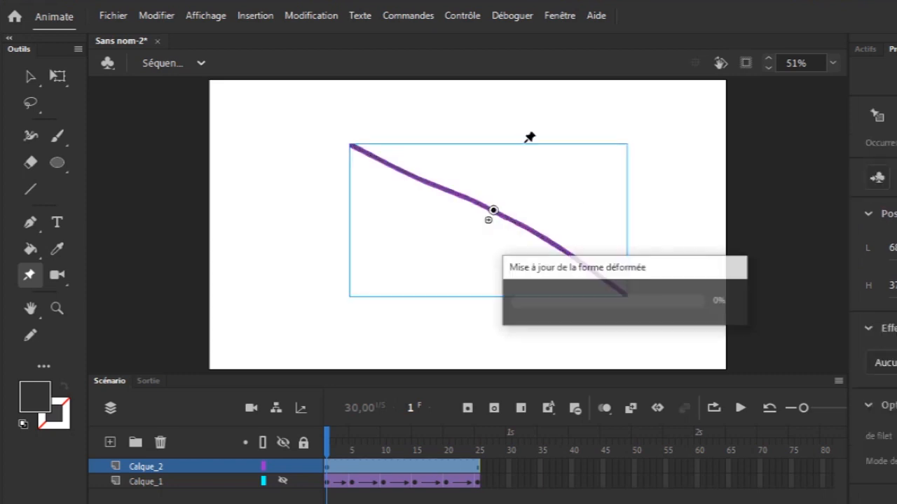
{"action": "left_click", "coordinate": [352, 145]}
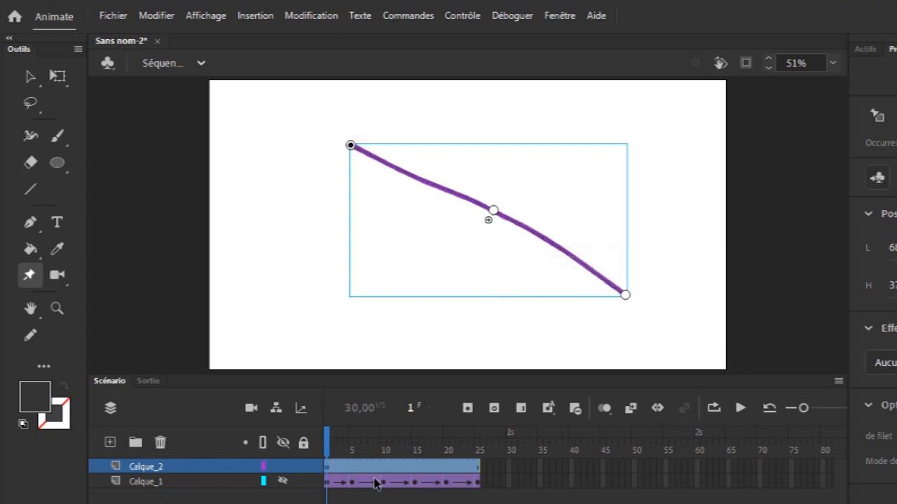
{"action": "left_click", "coordinate": [353, 470]}
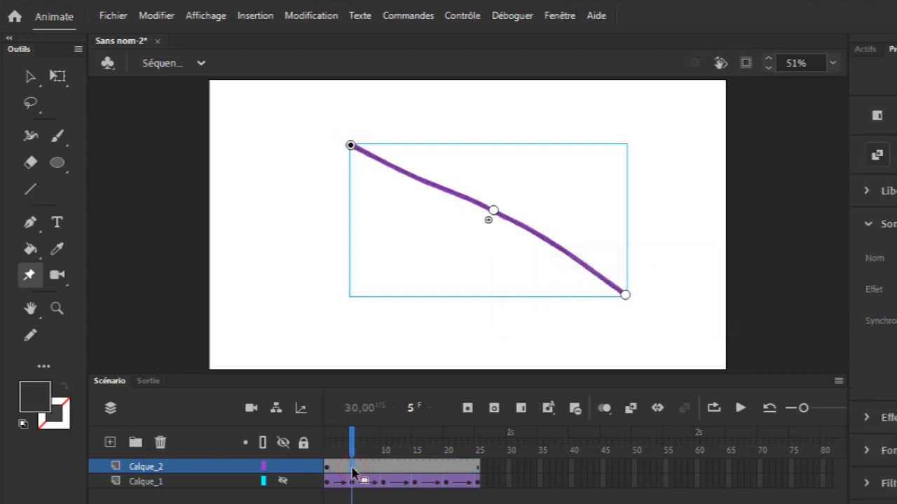
{"action": "left_click", "coordinate": [494, 408]}
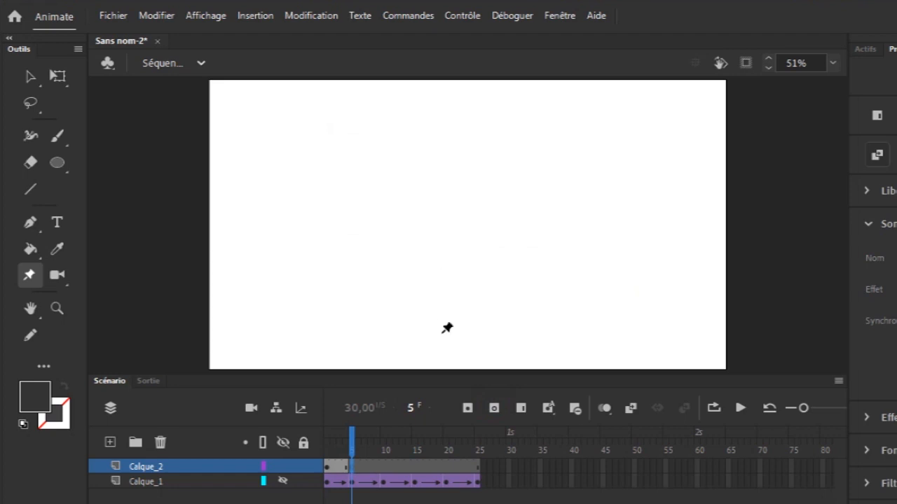
{"action": "left_click", "coordinate": [467, 408]}
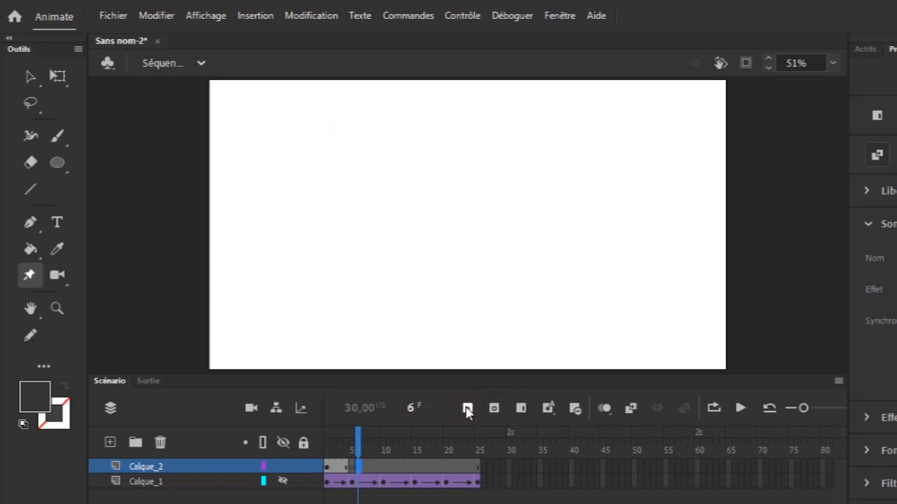
{"action": "key", "text": "ctrl+z"}
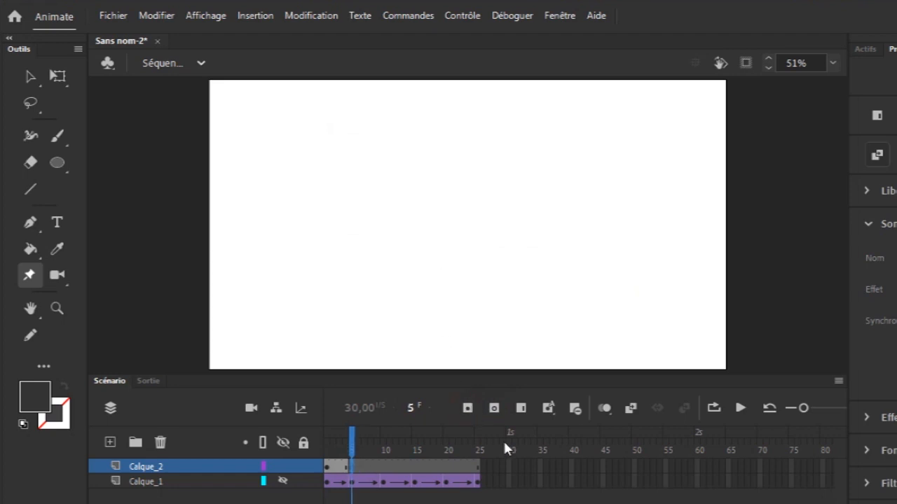
{"action": "key", "text": "ctrl+z"}
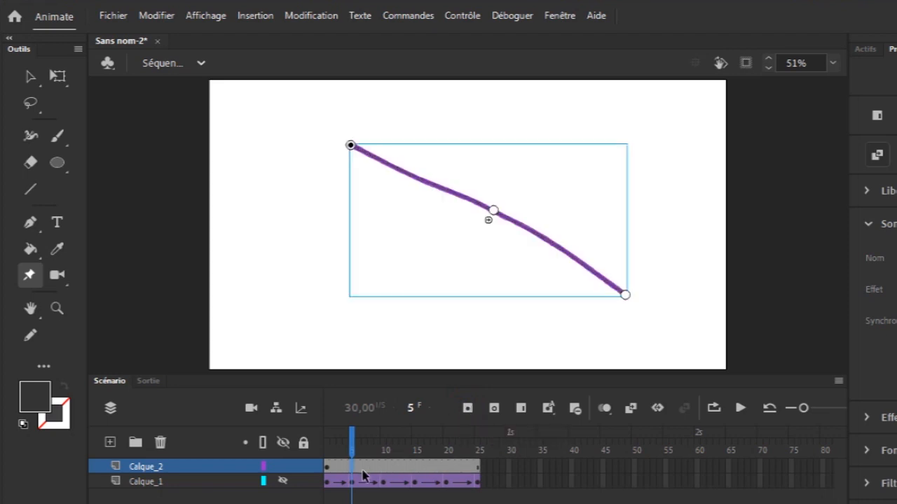
Insert a keyframe at frame 5 of Calque_2 and pull the line's middle pin to the lower left of the stage
{"action": "left_click", "coordinate": [469, 409]}
{"action": "mouse_move", "coordinate": [493, 210]}
{"action": "left_mouse_down"}
{"action": "mouse_move", "coordinate": [485, 231]}
{"action": "mouse_move", "coordinate": [456, 241]}
{"action": "mouse_move", "coordinate": [495, 212]}
{"action": "left_mouse_up"}
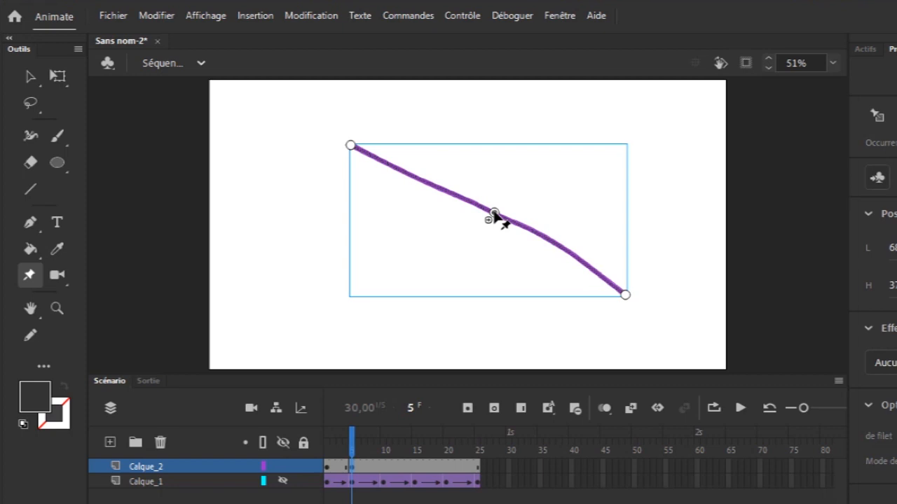
{"action": "mouse_move", "coordinate": [494, 213]}
{"action": "left_mouse_down"}
{"action": "mouse_move", "coordinate": [474, 241]}
{"action": "mouse_move", "coordinate": [437, 260]}
{"action": "left_mouse_up"}
{"action": "mouse_move", "coordinate": [401, 297]}
{"action": "left_mouse_down"}
{"action": "mouse_move", "coordinate": [341, 334]}
{"action": "mouse_move", "coordinate": [329, 331]}
{"action": "left_mouse_up"}
Insert a keyframe at frame 10 of Calque_2 and bring the line's right end pin inward, just left of the stage's center
{"action": "mouse_move", "coordinate": [352, 446]}
{"action": "left_mouse_down"}
{"action": "mouse_move", "coordinate": [328, 448]}
{"action": "mouse_move", "coordinate": [370, 441]}
{"action": "mouse_move", "coordinate": [356, 448]}
{"action": "mouse_move", "coordinate": [388, 454]}
{"action": "left_mouse_up"}
{"action": "left_click", "coordinate": [385, 470]}
{"action": "left_click", "coordinate": [469, 409]}
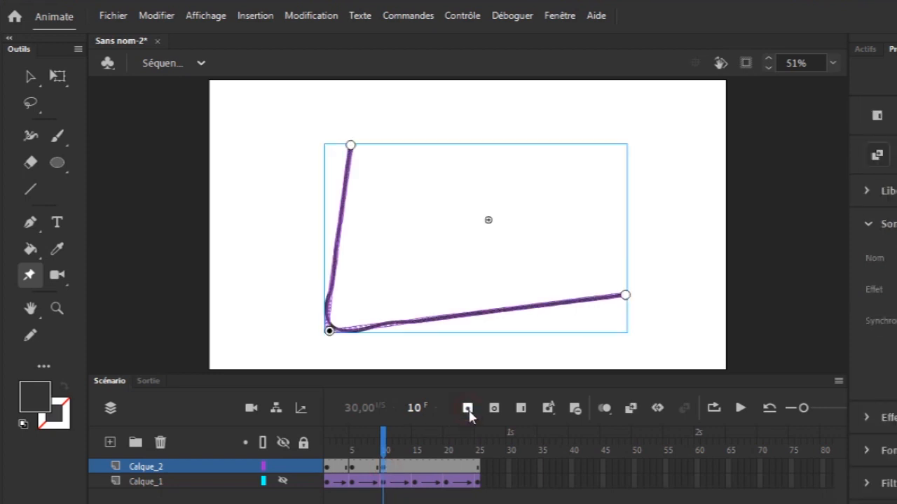
{"action": "mouse_move", "coordinate": [626, 295]}
{"action": "left_mouse_down"}
{"action": "mouse_move", "coordinate": [572, 286]}
{"action": "mouse_move", "coordinate": [471, 297]}
{"action": "mouse_move", "coordinate": [407, 315]}
{"action": "mouse_move", "coordinate": [518, 245]}
{"action": "mouse_move", "coordinate": [466, 272]}
{"action": "mouse_move", "coordinate": [432, 265]}
{"action": "mouse_move", "coordinate": [418, 226]}
{"action": "mouse_move", "coordinate": [420, 253]}
{"action": "mouse_move", "coordinate": [449, 260]}
{"action": "left_mouse_up"}
Insert a keyframe at frame 15 of Calque_2 and move the upper end pin down and right, near the other end pin
{"action": "mouse_move", "coordinate": [379, 452]}
{"action": "left_mouse_down"}
{"action": "mouse_move", "coordinate": [335, 452]}
{"action": "mouse_move", "coordinate": [415, 461]}
{"action": "left_mouse_up"}
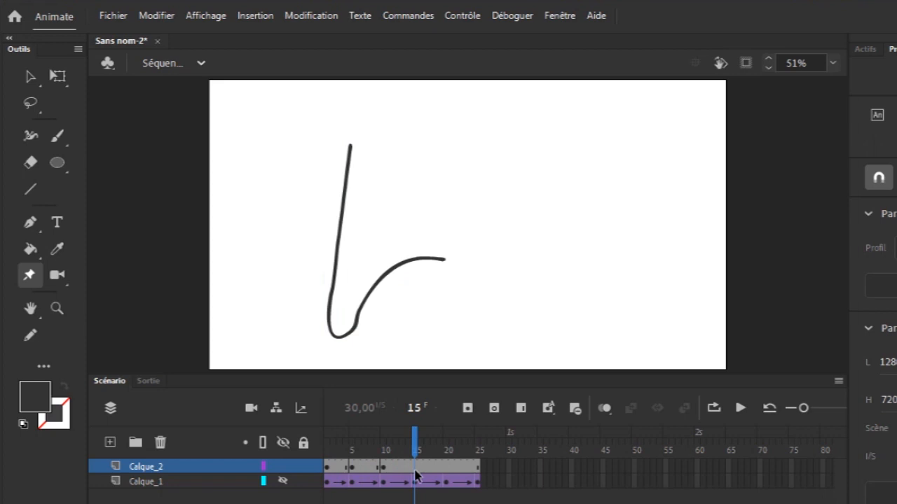
{"action": "left_click", "coordinate": [467, 408]}
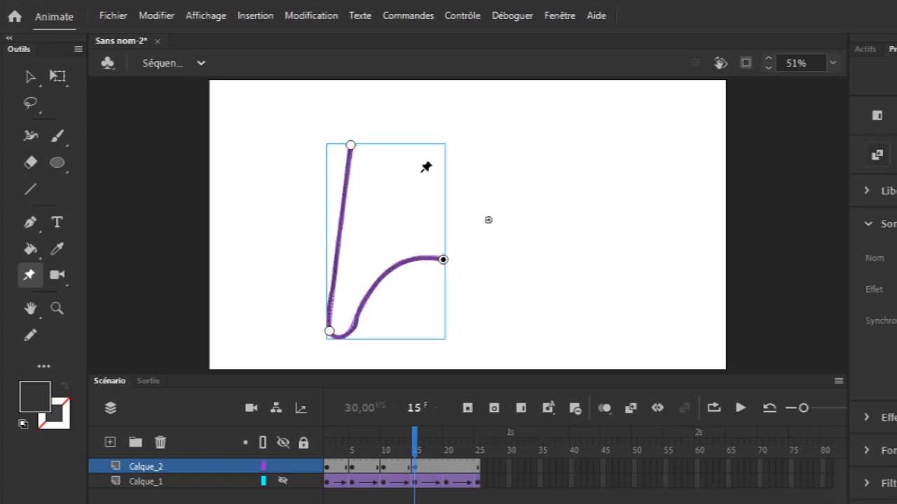
{"action": "mouse_move", "coordinate": [352, 149]}
{"action": "left_mouse_down"}
{"action": "mouse_move", "coordinate": [314, 231]}
{"action": "mouse_move", "coordinate": [276, 282]}
{"action": "mouse_move", "coordinate": [246, 304]}
{"action": "mouse_move", "coordinate": [258, 286]}
{"action": "mouse_move", "coordinate": [405, 211]}
{"action": "left_mouse_up"}
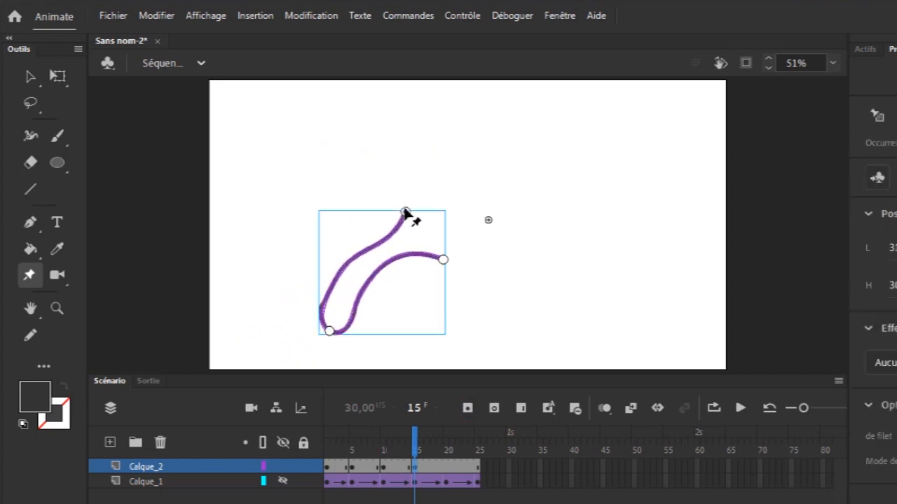
Insert a keyframe at frame 20 of Calque_2, stretching the right end pin to the stage's lower right and the bend pin to its lower center
{"action": "left_click", "coordinate": [451, 470]}
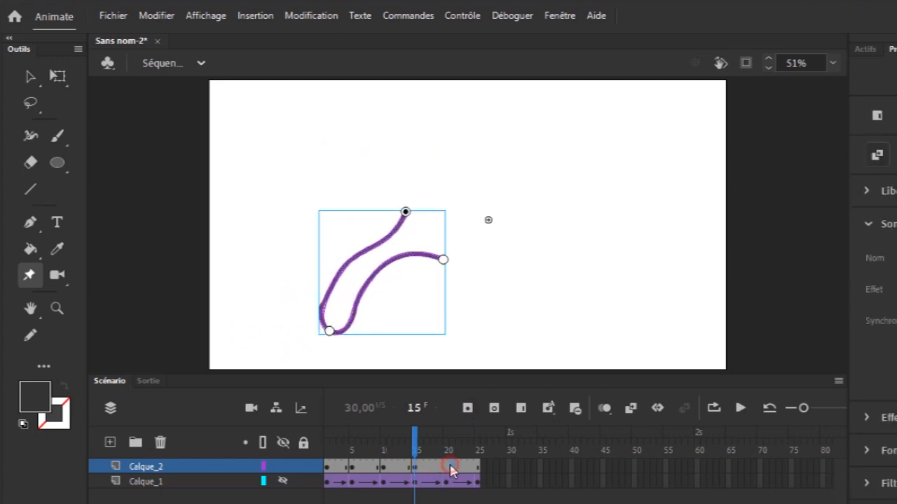
{"action": "double_click", "coordinate": [446, 468]}
{"action": "left_click", "coordinate": [468, 408]}
{"action": "left_click", "coordinate": [443, 259]}
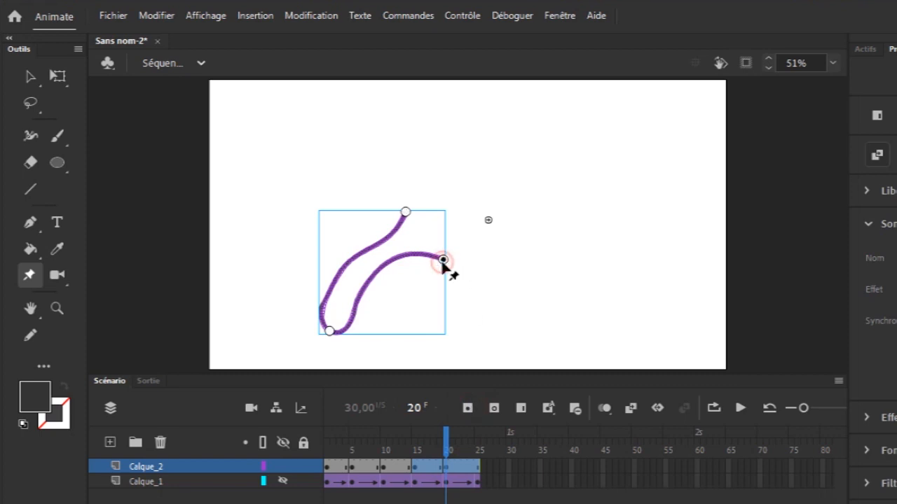
{"action": "mouse_move", "coordinate": [443, 260]}
{"action": "left_mouse_down"}
{"action": "mouse_move", "coordinate": [612, 285]}
{"action": "mouse_move", "coordinate": [684, 317]}
{"action": "left_mouse_up"}
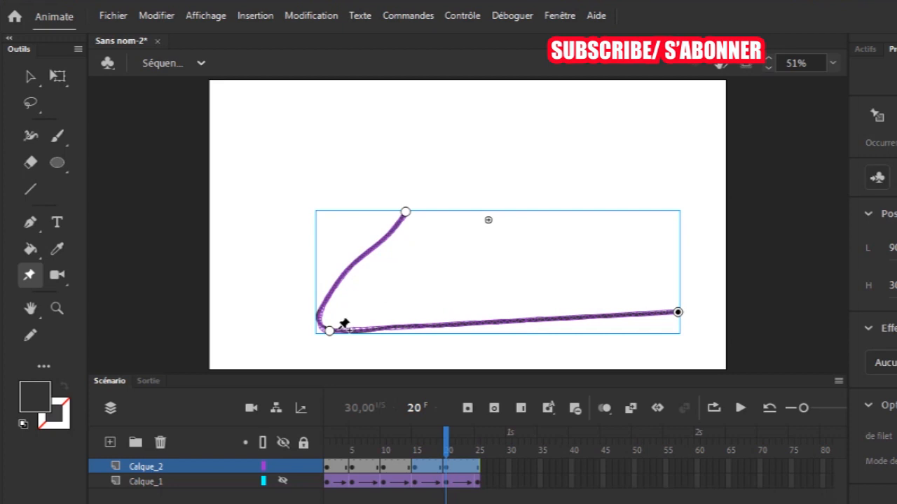
{"action": "left_click_drag", "start_coordinate": [330, 331], "coordinate": [511, 318]}
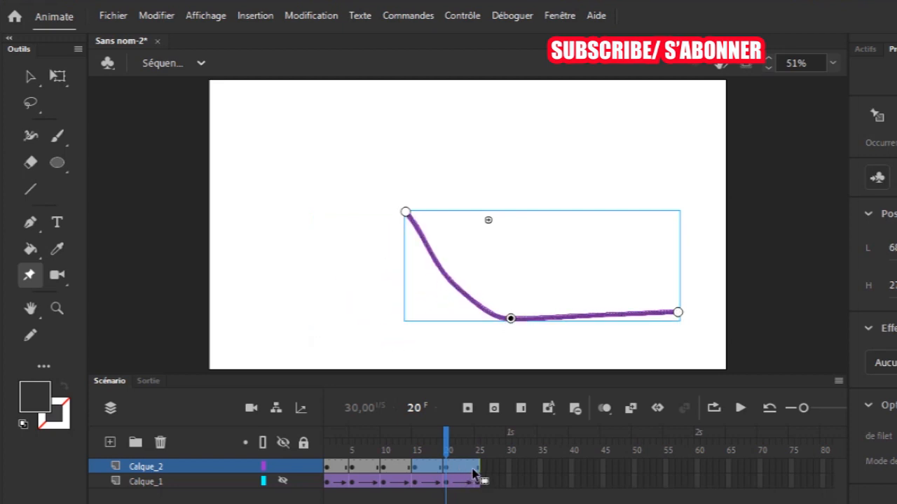
Insert a keyframe at frame 25 of Calque_2 and pull the upper end pin to the lower left, flattening the line
{"action": "left_click", "coordinate": [477, 467]}
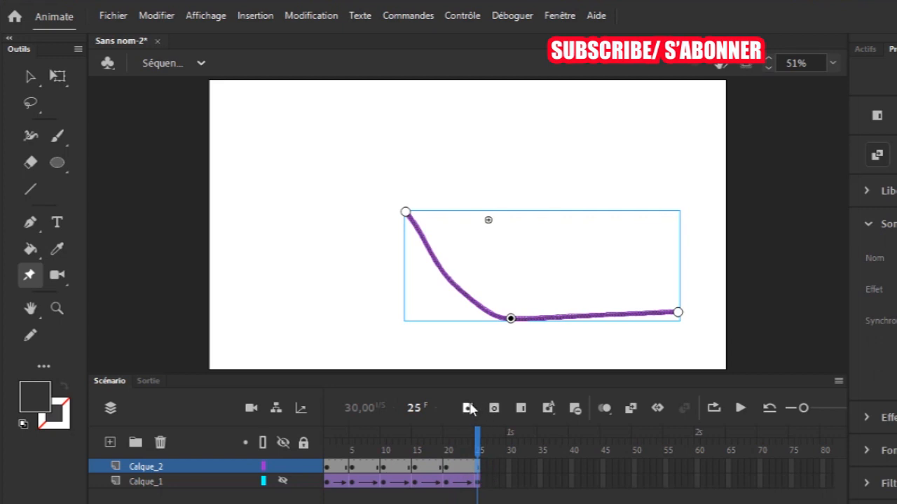
{"action": "mouse_move", "coordinate": [409, 220]}
{"action": "left_mouse_down"}
{"action": "mouse_move", "coordinate": [291, 287]}
{"action": "mouse_move", "coordinate": [278, 330]}
{"action": "left_mouse_up"}
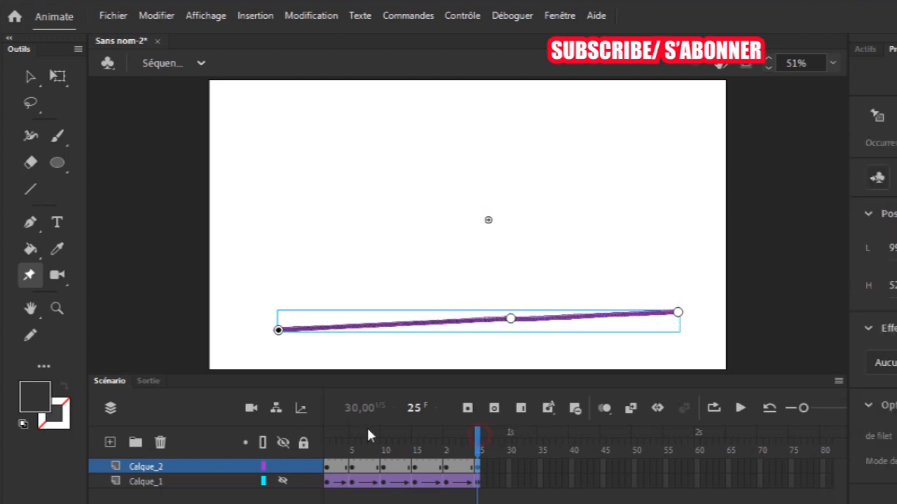
{"action": "left_click", "coordinate": [770, 410]}
{"action": "left_click", "coordinate": [742, 411]}
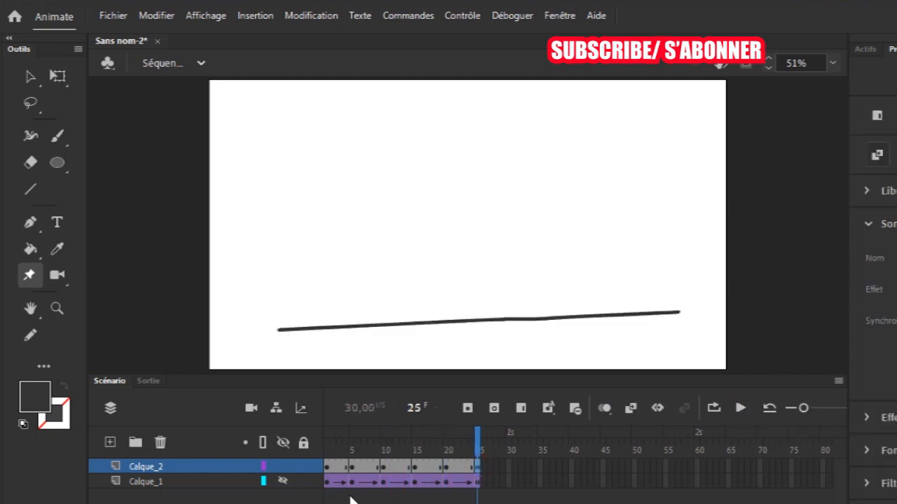
Apply a classic tween to all keyframes of Calque_2 from frame 1 to frame 25
{"action": "left_click", "coordinate": [329, 469]}
{"action": "left_click", "coordinate": [329, 471]}
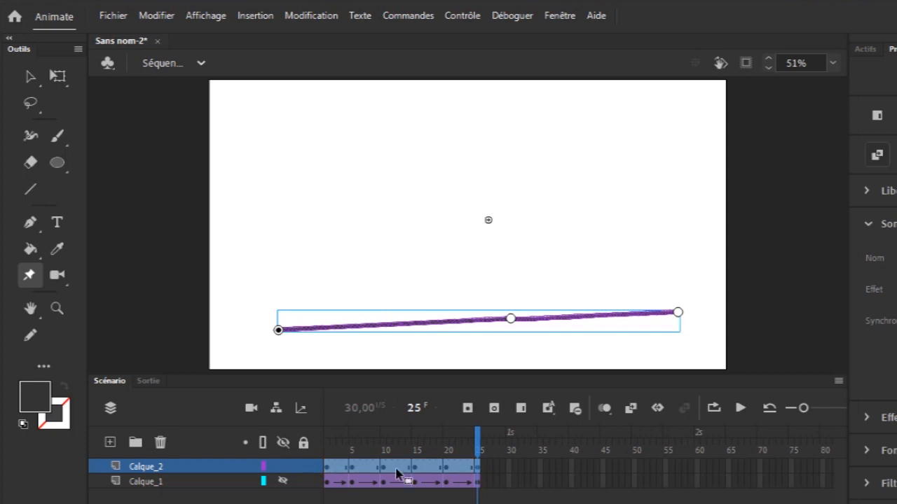
{"action": "right_click", "coordinate": [395, 469]}
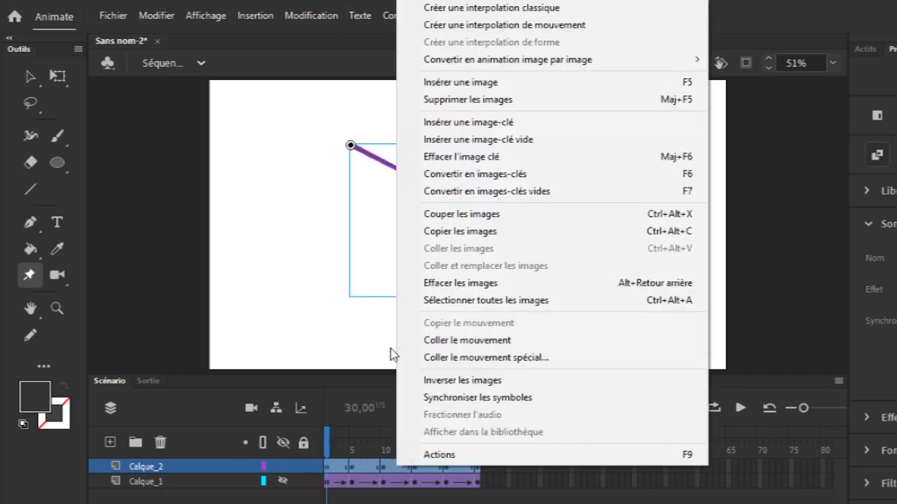
{"action": "left_click", "coordinate": [526, 12]}
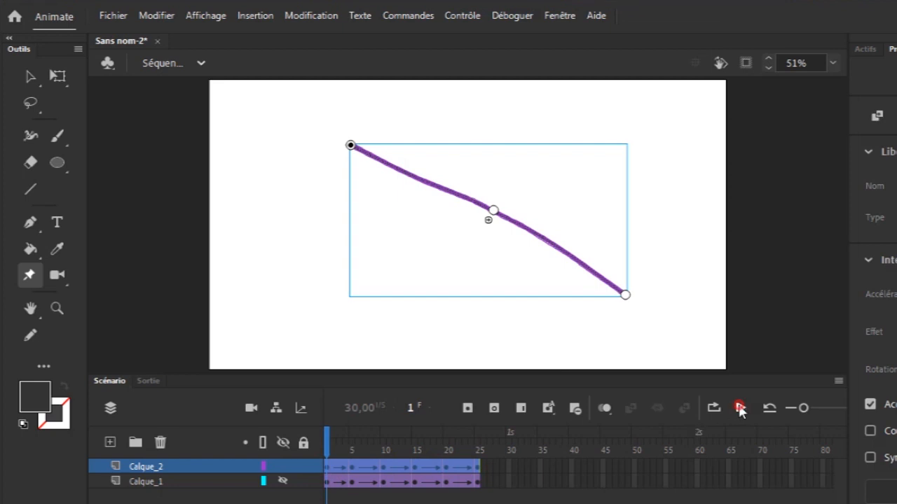
Play the tweened line animation several times to check the warping motion
{"action": "left_click", "coordinate": [740, 409]}
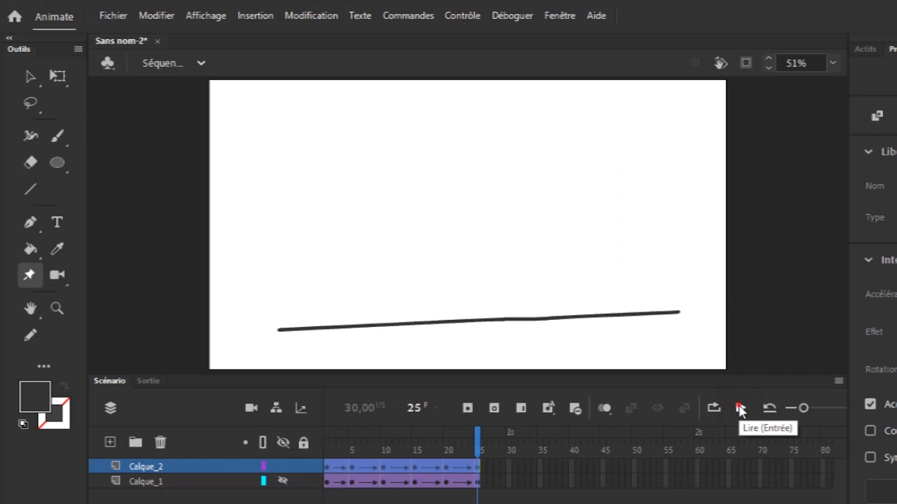
{"action": "left_click", "coordinate": [741, 410]}
{"action": "left_click", "coordinate": [741, 409]}
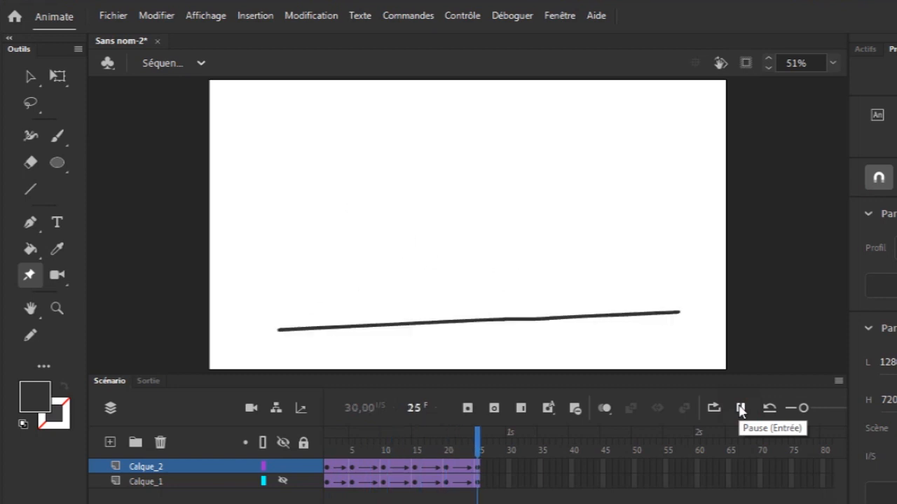
{"action": "left_click", "coordinate": [740, 410]}
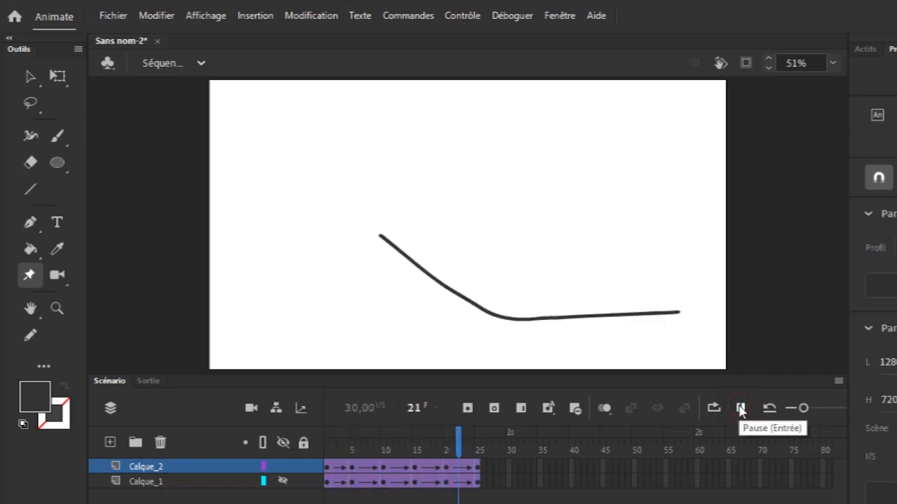
{"action": "left_click", "coordinate": [740, 409]}
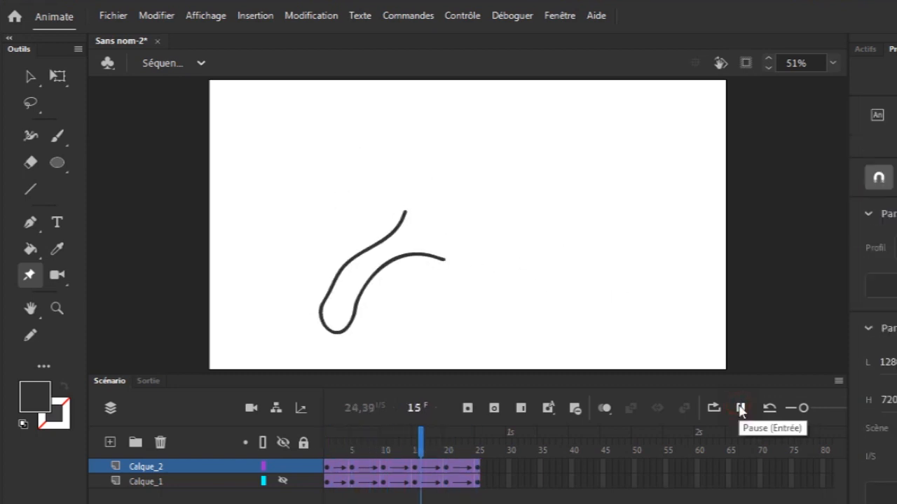
{"action": "left_click", "coordinate": [741, 409]}
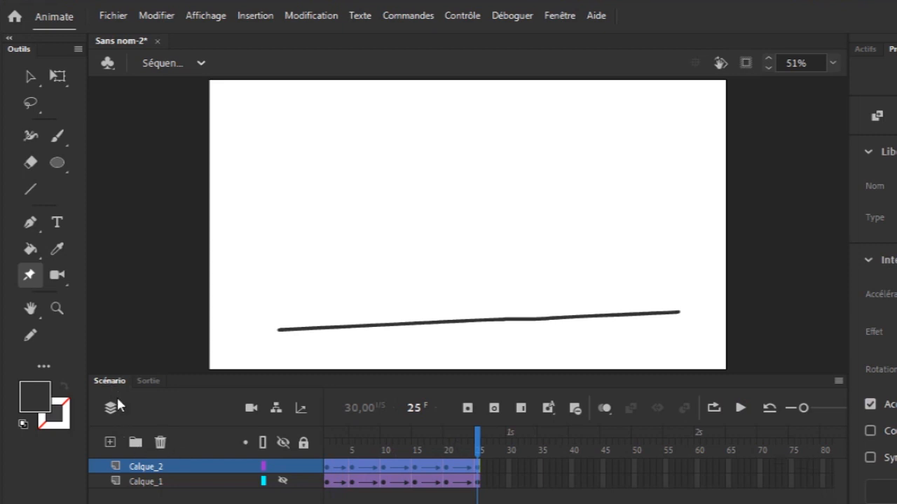
Add a new layer above Calque_2 and hide Calque_2
{"action": "left_click", "coordinate": [110, 442]}
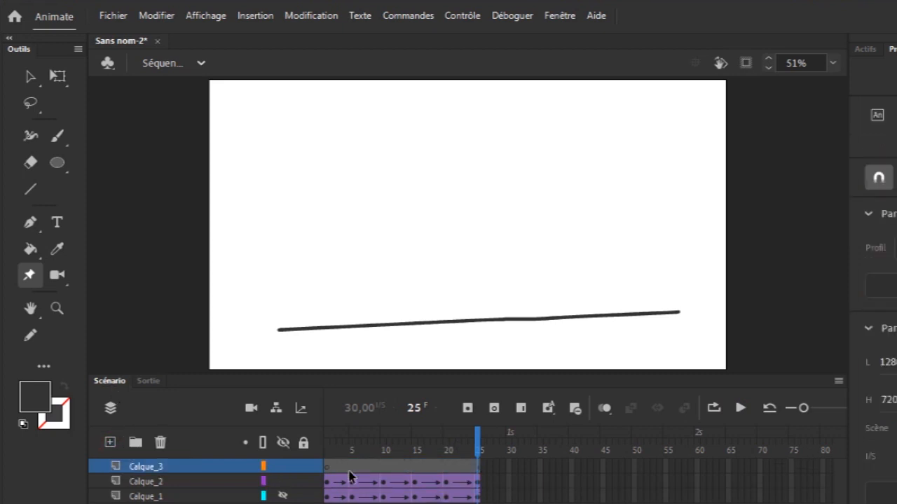
{"action": "left_click", "coordinate": [284, 482]}
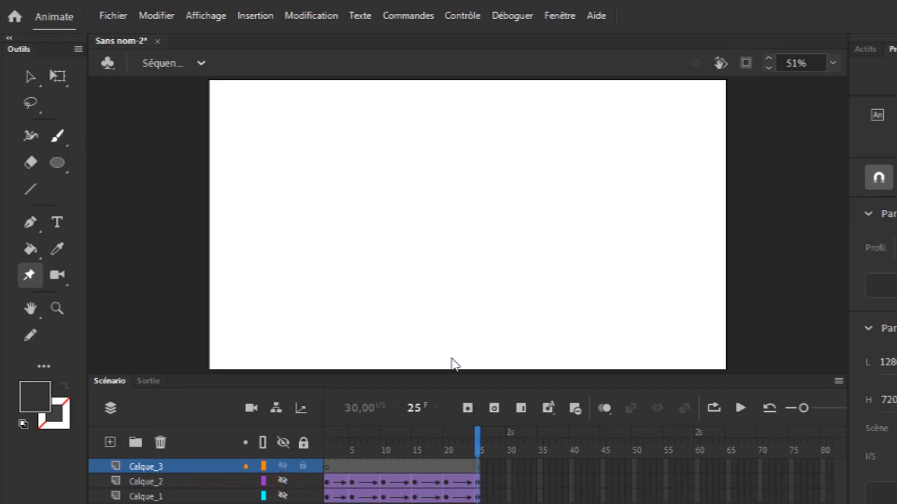
Paint a closed four-cornered outline with inward-curving top and bottom edges at mid-stage, using the Brush on frame 1 of the new layer
{"action": "left_click", "coordinate": [340, 440]}
{"action": "key", "text": "b"}
{"action": "left_click_drag", "start_coordinate": [338, 444], "coordinate": [325, 446]}
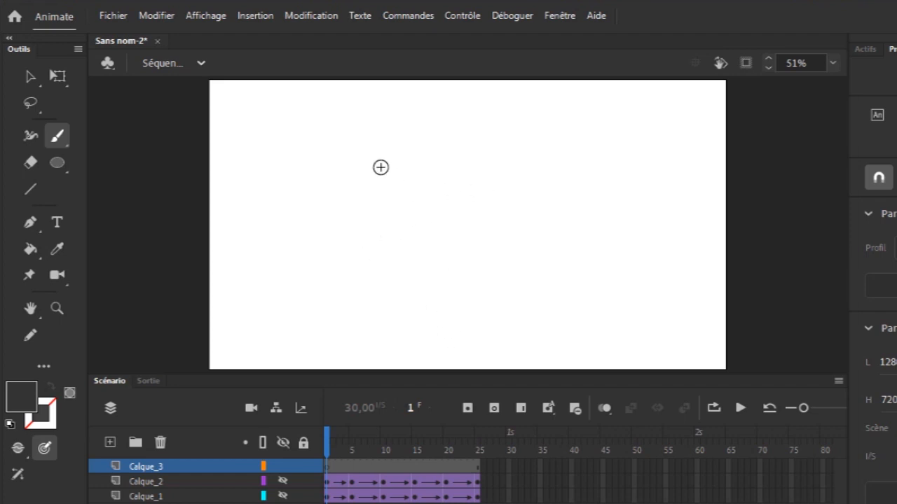
{"action": "mouse_move", "coordinate": [379, 159]}
{"action": "left_mouse_down"}
{"action": "mouse_move", "coordinate": [524, 167]}
{"action": "mouse_move", "coordinate": [570, 150]}
{"action": "mouse_move", "coordinate": [578, 280]}
{"action": "mouse_move", "coordinate": [461, 263]}
{"action": "mouse_move", "coordinate": [343, 297]}
{"action": "mouse_move", "coordinate": [368, 198]}
{"action": "left_mouse_up"}
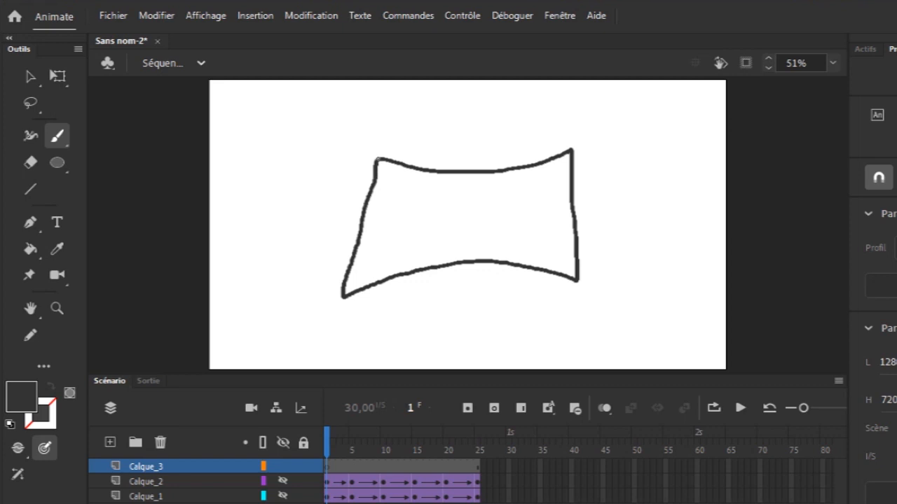
{"action": "left_click_drag", "start_coordinate": [378, 158], "coordinate": [377, 159]}
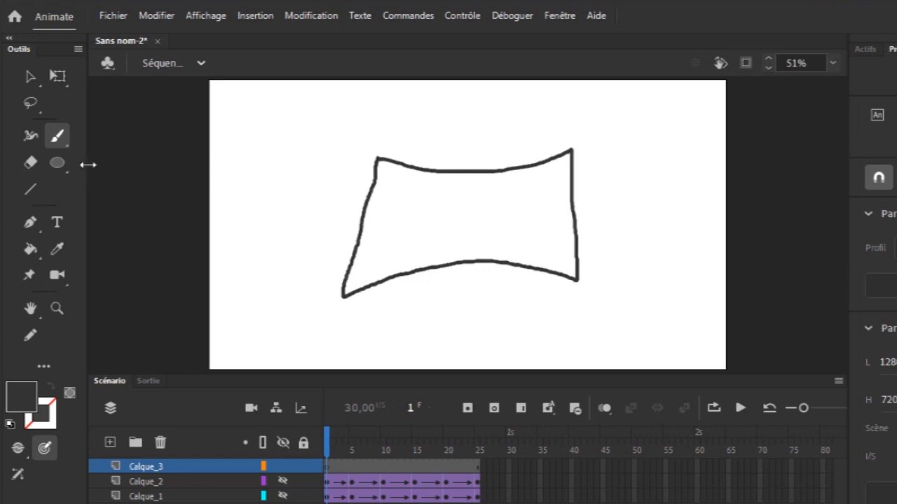
Fill the closed four-cornered outline on Calque_3 with the current dark grey using the Paint Bucket
{"action": "left_click", "coordinate": [30, 248]}
{"action": "left_click", "coordinate": [439, 243]}
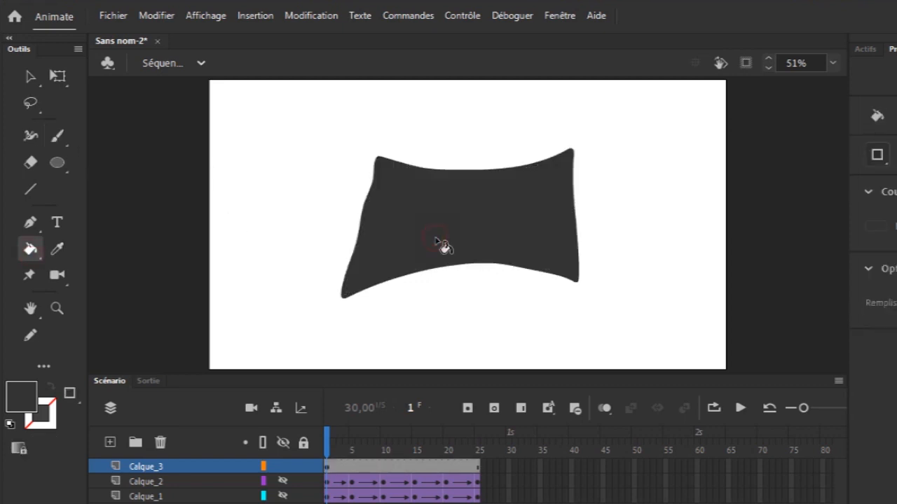
{"action": "left_click", "coordinate": [30, 76]}
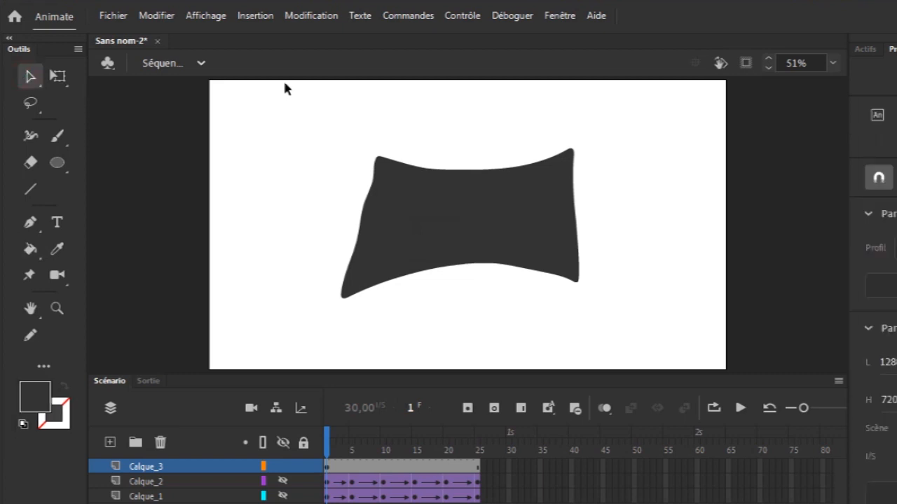
Paint a long, thin slanted pole outline along the flag's left edge with the Brush, extending above and below the cloth
{"action": "left_click", "coordinate": [58, 139]}
{"action": "left_click_drag", "start_coordinate": [377, 154], "coordinate": [374, 128]}
{"action": "mouse_move", "coordinate": [362, 172]}
{"action": "left_mouse_down"}
{"action": "mouse_move", "coordinate": [339, 233]}
{"action": "mouse_move", "coordinate": [324, 320]}
{"action": "left_mouse_up"}
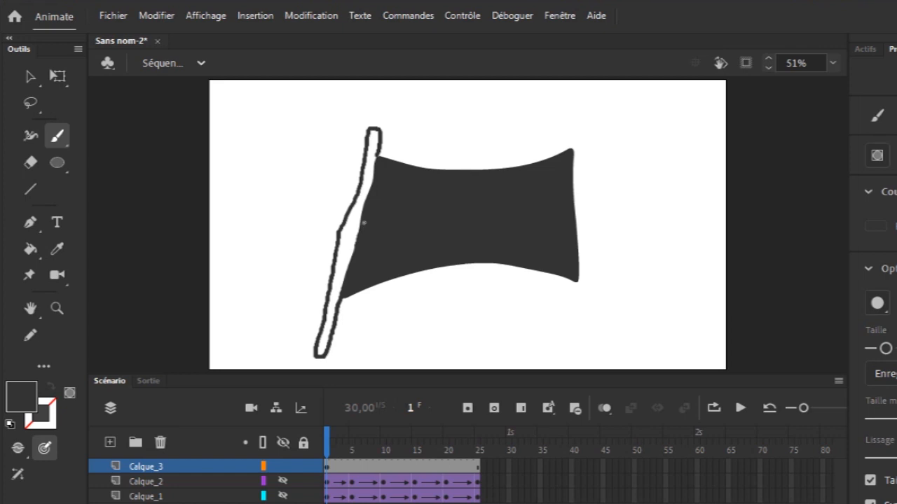
{"action": "left_click_drag", "start_coordinate": [378, 148], "coordinate": [377, 146]}
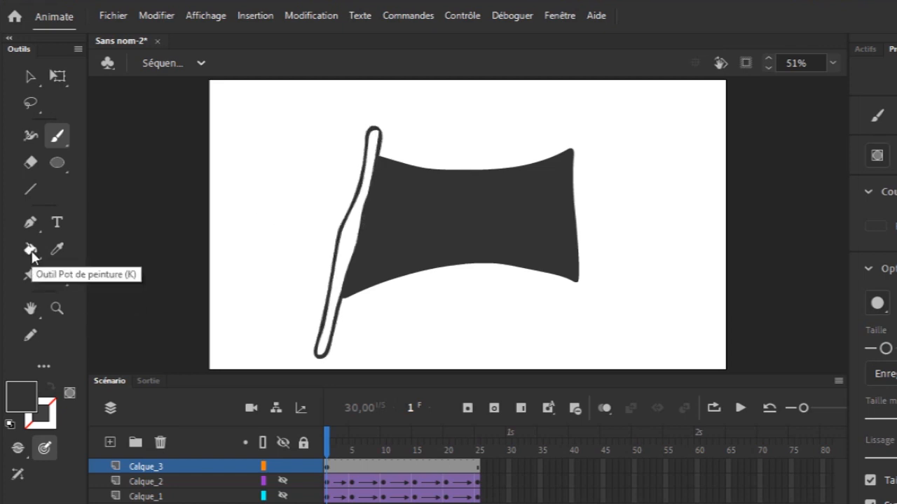
Fill the inside of the flagpole outline with grey #999999
{"action": "left_click", "coordinate": [30, 249]}
{"action": "left_click", "coordinate": [21, 396]}
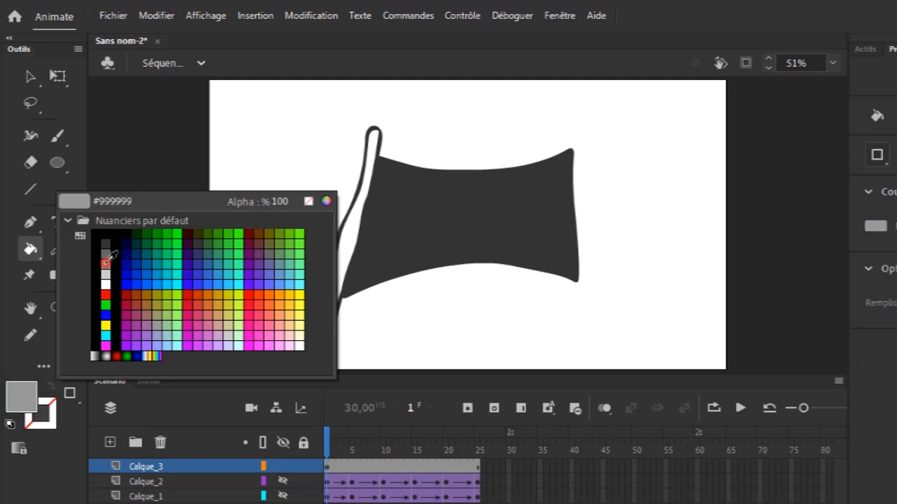
{"action": "left_click", "coordinate": [106, 261]}
{"action": "left_click", "coordinate": [353, 245]}
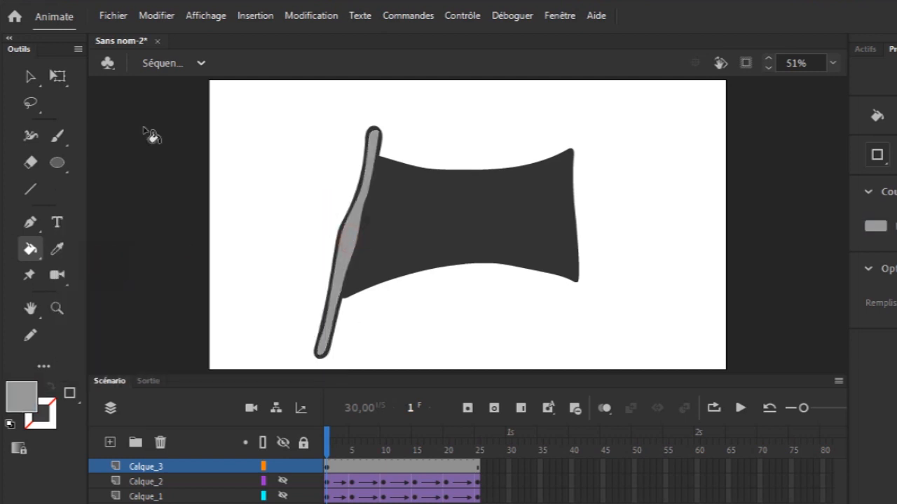
Select the whole flag with its pole and move it slightly upward on the stage, then deselect it
{"action": "left_click", "coordinate": [30, 76]}
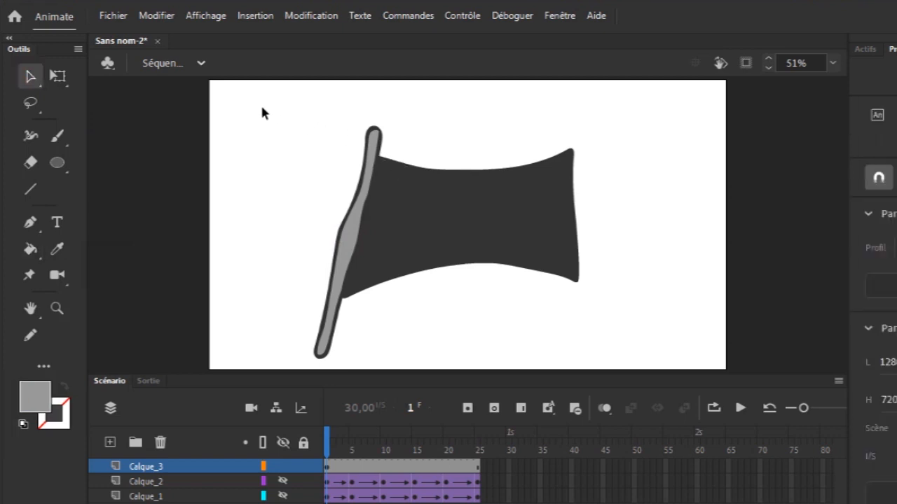
{"action": "mouse_move", "coordinate": [236, 96]}
{"action": "left_mouse_down"}
{"action": "mouse_move", "coordinate": [595, 301]}
{"action": "mouse_move", "coordinate": [625, 376]}
{"action": "left_mouse_up"}
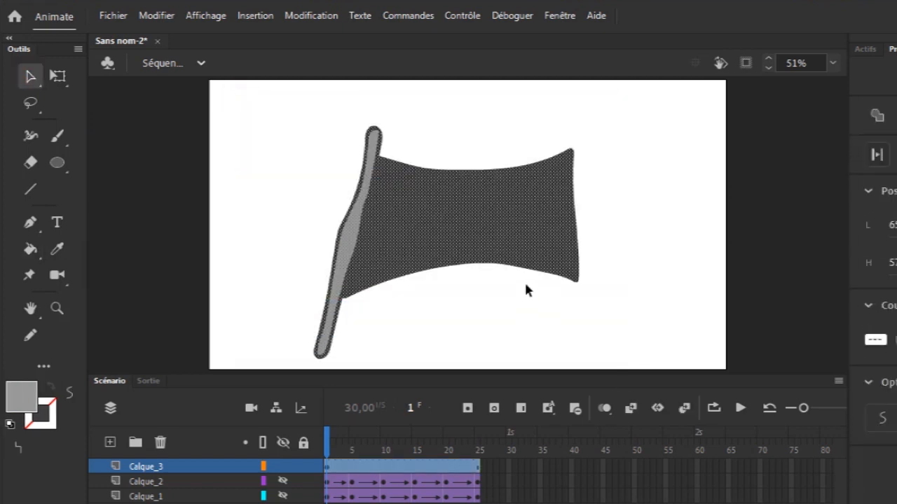
{"action": "left_click_drag", "start_coordinate": [522, 252], "coordinate": [527, 230]}
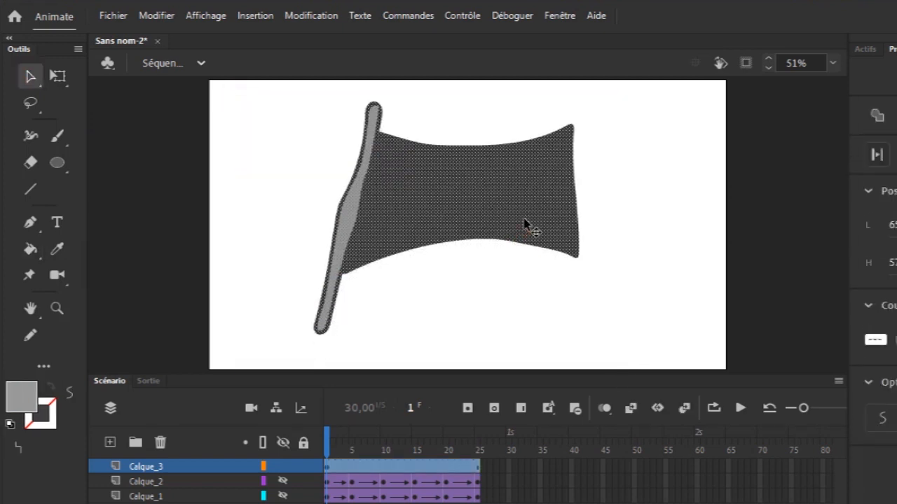
{"action": "left_click", "coordinate": [513, 299]}
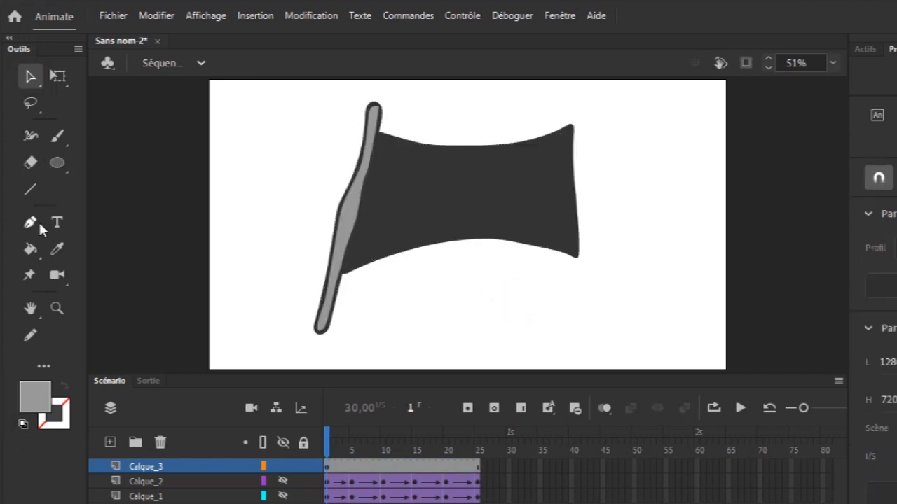
Place Asset Warp pins on the flag cloth's four corners and at the middle of its bottom edge
{"action": "left_click", "coordinate": [29, 275]}
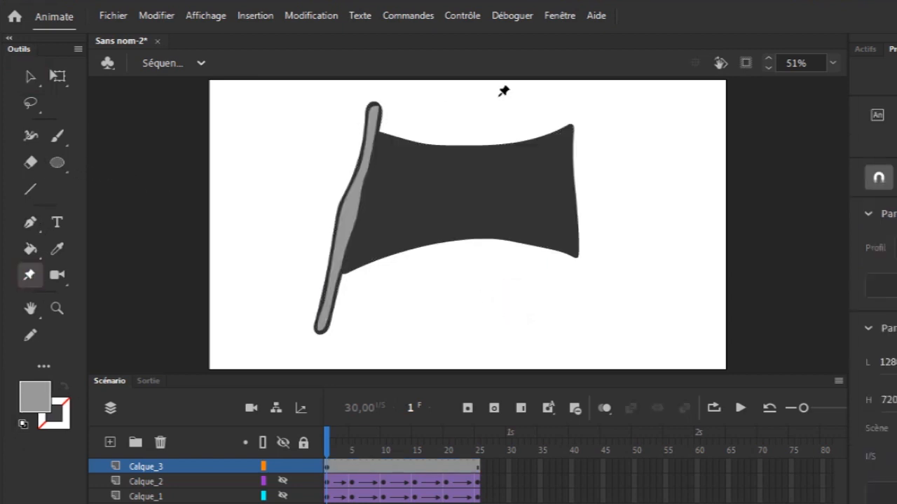
{"action": "left_click", "coordinate": [472, 141]}
{"action": "left_click", "coordinate": [473, 140]}
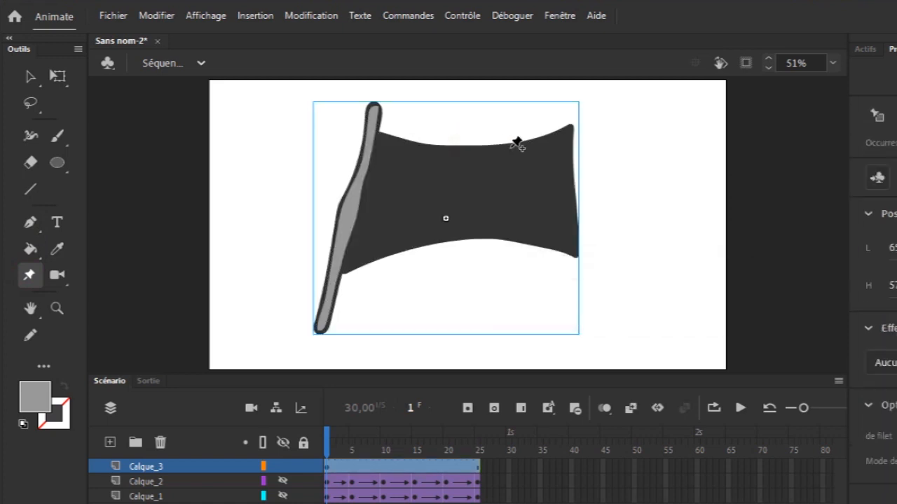
{"action": "left_click", "coordinate": [572, 125]}
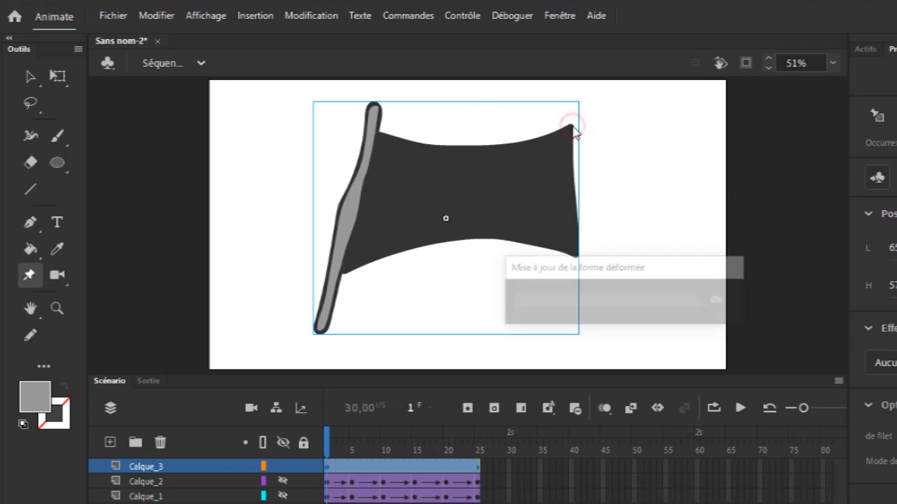
{"action": "left_click", "coordinate": [577, 256]}
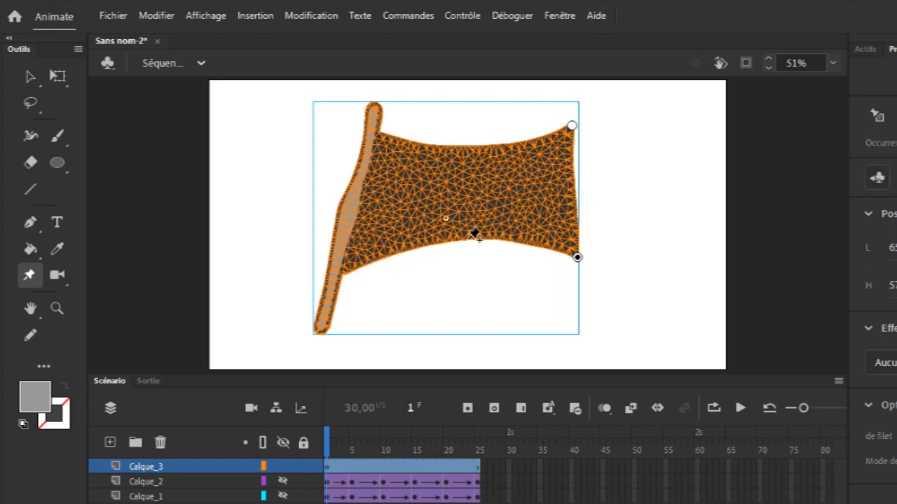
{"action": "left_click", "coordinate": [469, 239]}
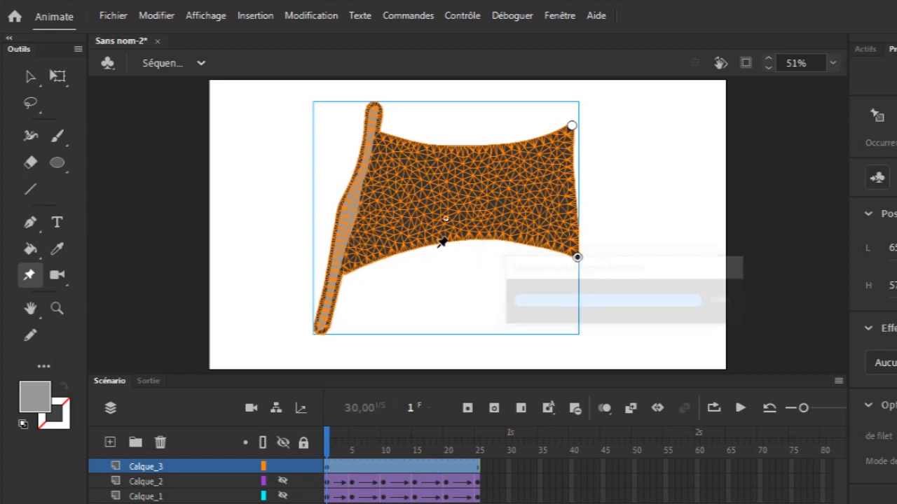
{"action": "left_click", "coordinate": [344, 273]}
{"action": "left_click", "coordinate": [379, 132]}
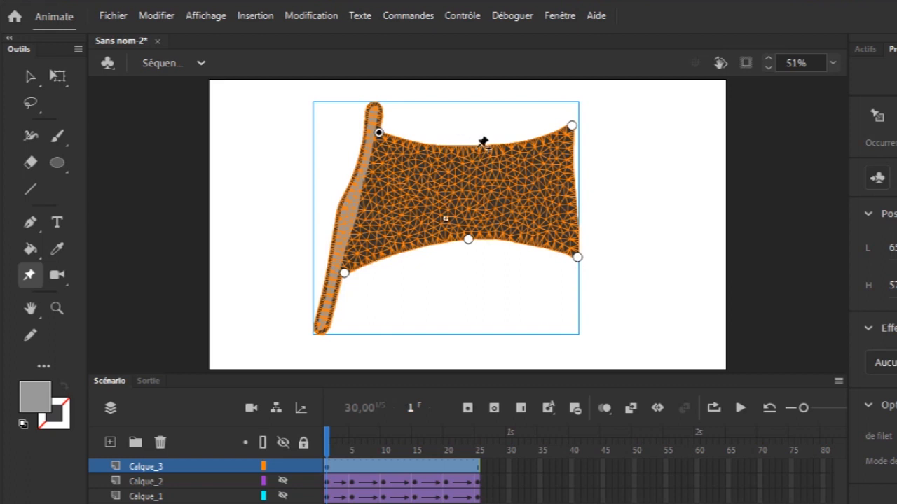
Add two warp pins along the flag's top edge, two more on its bottom edge and one midway down its free edge
{"action": "left_click", "coordinate": [447, 145]}
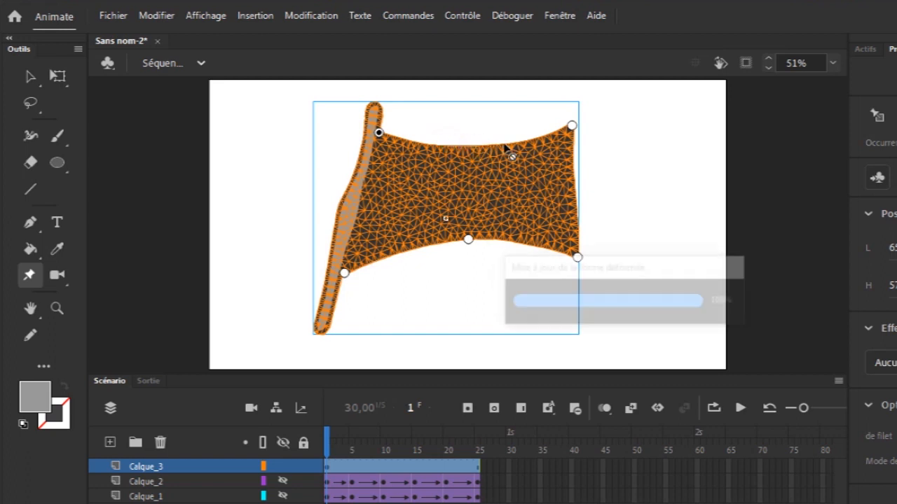
{"action": "left_click", "coordinate": [520, 143]}
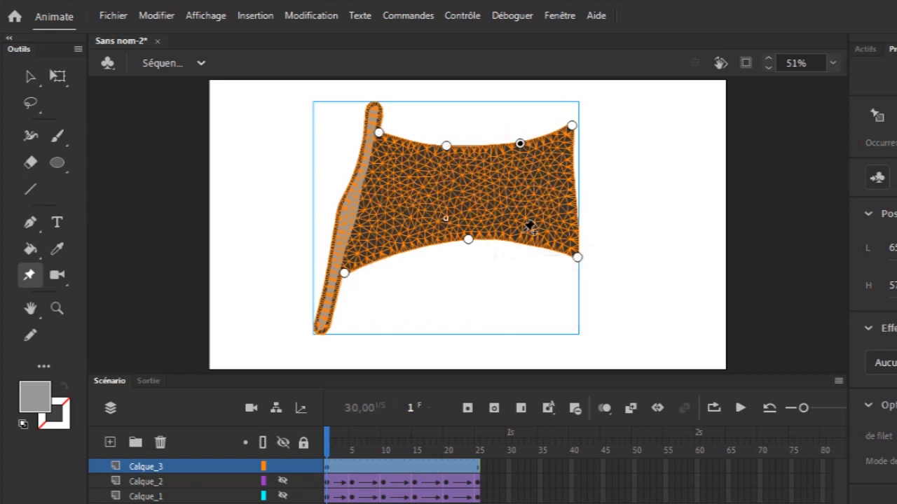
{"action": "left_click", "coordinate": [404, 250]}
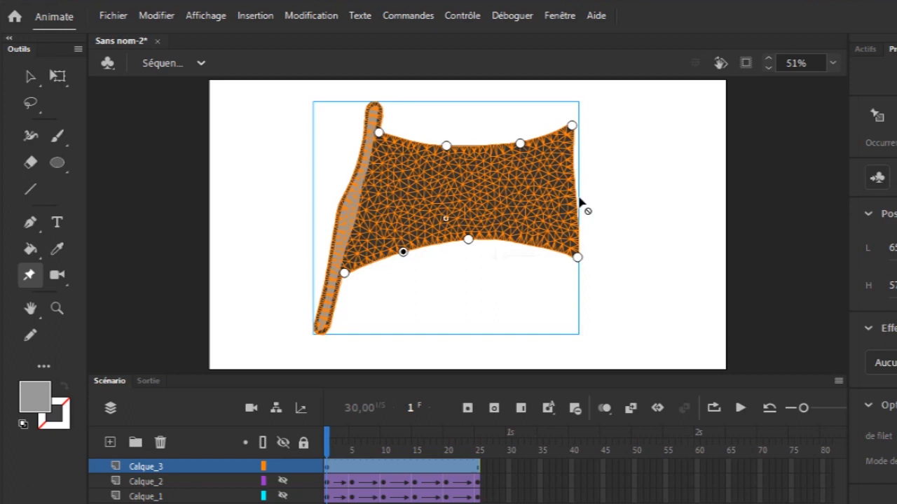
{"action": "left_click", "coordinate": [574, 190]}
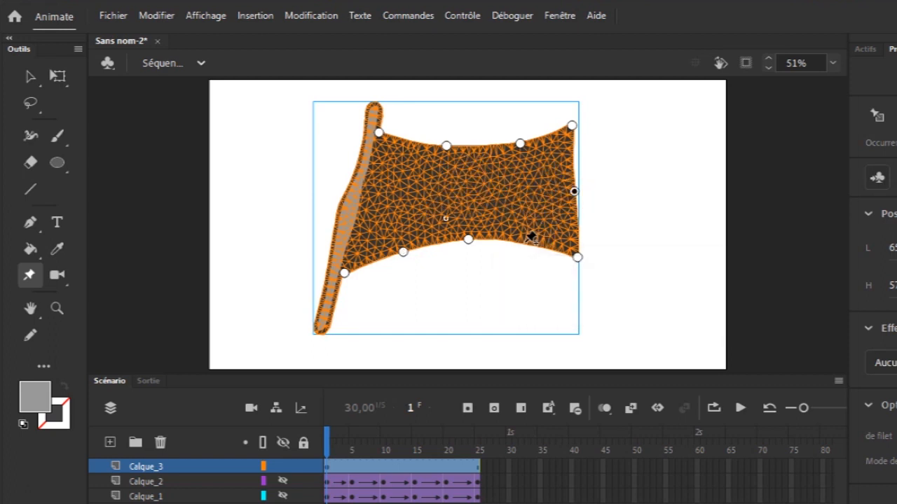
{"action": "left_click", "coordinate": [526, 242]}
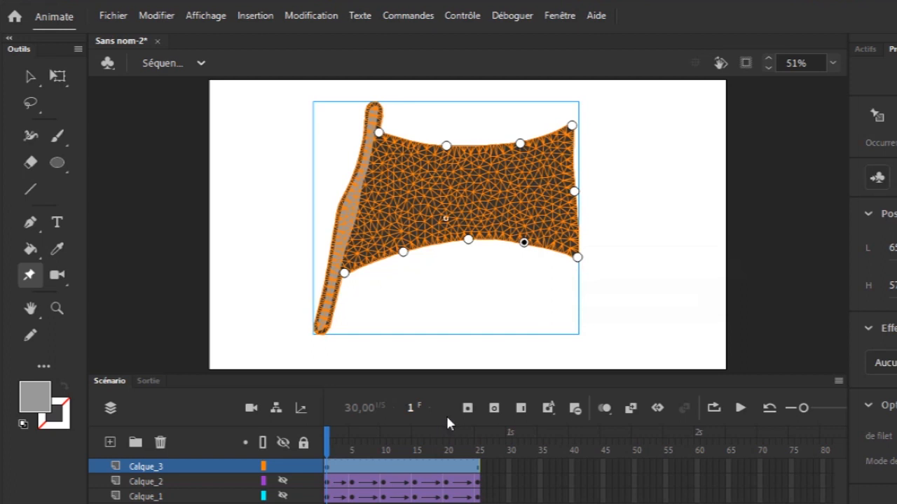
Insert keyframes on Calque_3 at frames 5, 10, 15, 20 and 25, nudging the flag's lower free-corner pin slightly inward at frame 5
{"action": "left_click", "coordinate": [352, 468]}
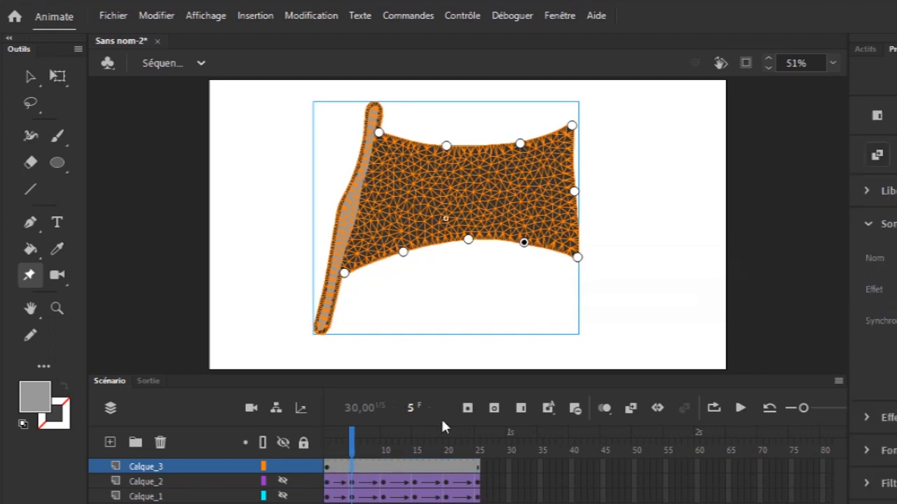
{"action": "left_click", "coordinate": [465, 411]}
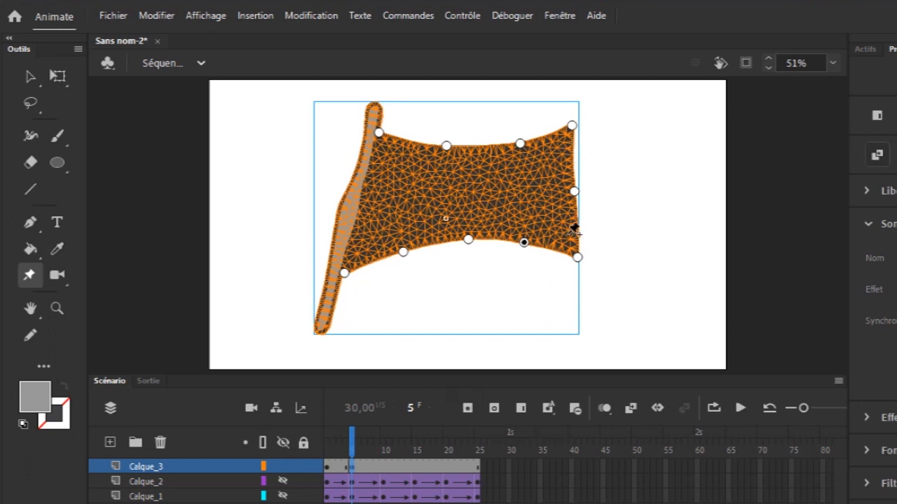
{"action": "mouse_move", "coordinate": [578, 258]}
{"action": "left_mouse_down"}
{"action": "mouse_move", "coordinate": [565, 241]}
{"action": "mouse_move", "coordinate": [576, 257]}
{"action": "left_mouse_up"}
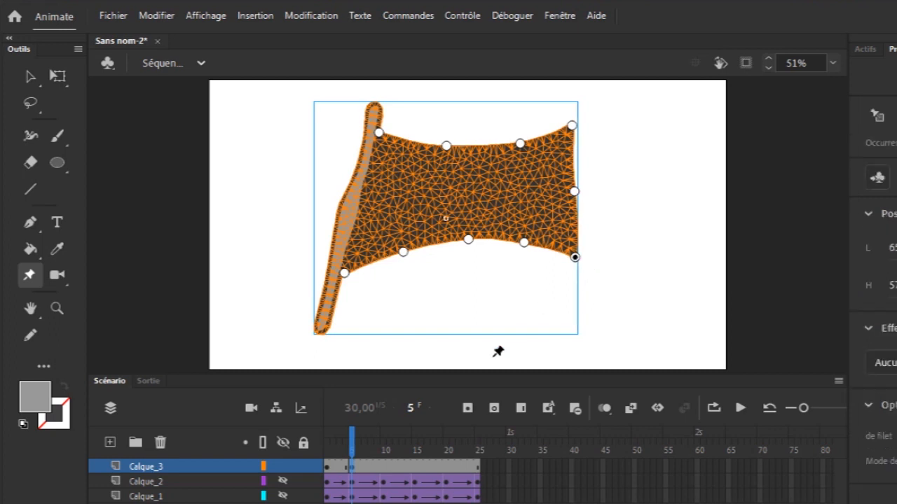
{"action": "left_click", "coordinate": [384, 469]}
{"action": "left_click", "coordinate": [467, 407]}
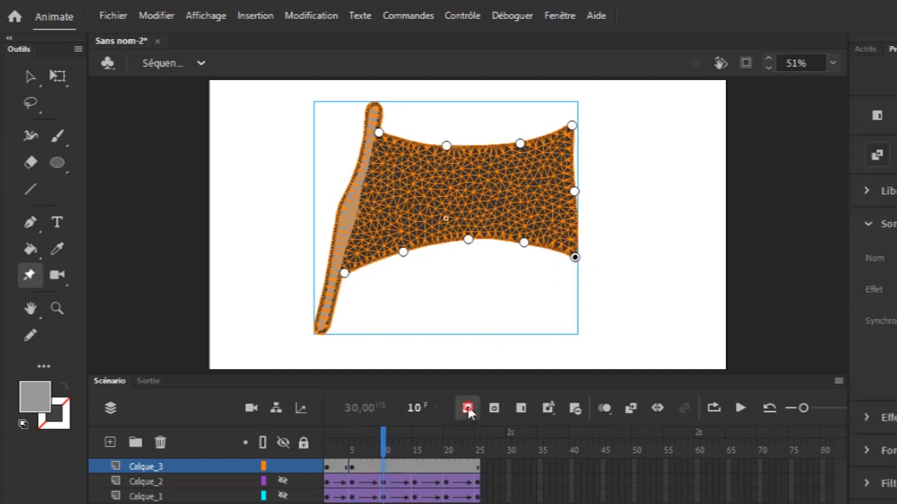
{"action": "left_click", "coordinate": [416, 470]}
{"action": "left_click", "coordinate": [468, 408]}
{"action": "left_click", "coordinate": [446, 467]}
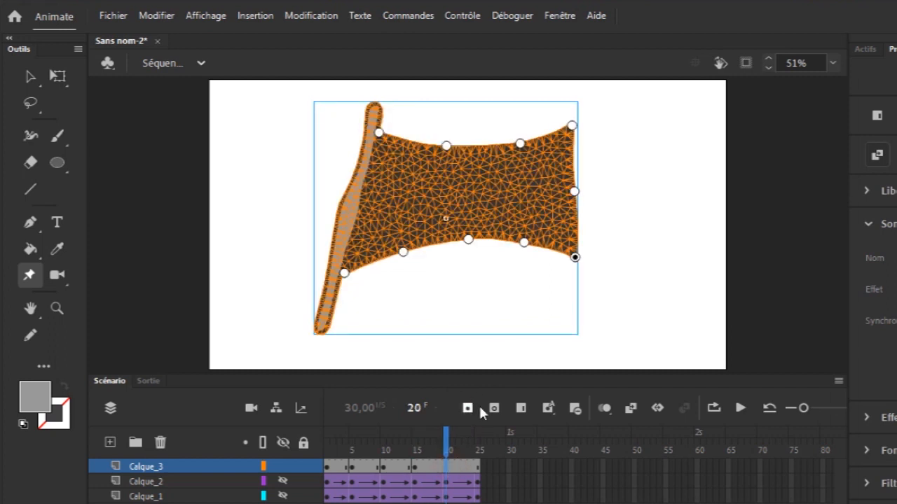
{"action": "left_click", "coordinate": [467, 408]}
{"action": "left_click", "coordinate": [478, 469]}
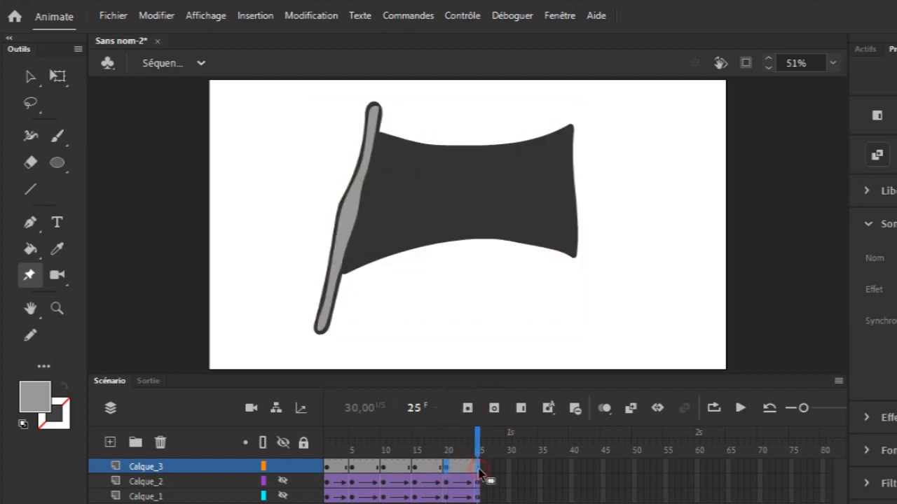
{"action": "left_click", "coordinate": [467, 408]}
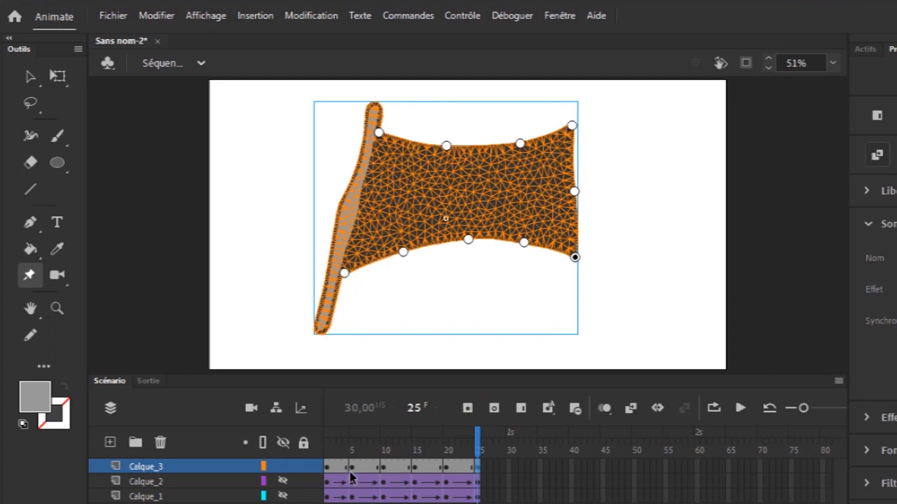
Warp the flag at frame 5 by lowering the top-edge and upper free-corner pins, raising the lower free corner, and lowering two bottom-edge pins
{"action": "left_click", "coordinate": [353, 471]}
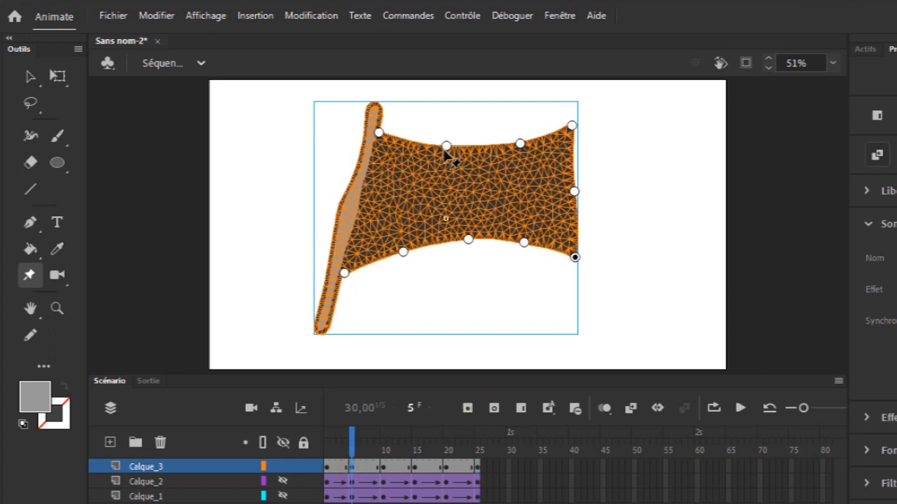
{"action": "mouse_move", "coordinate": [447, 147]}
{"action": "left_mouse_down"}
{"action": "mouse_move", "coordinate": [456, 174]}
{"action": "mouse_move", "coordinate": [447, 156]}
{"action": "left_mouse_up"}
{"action": "mouse_move", "coordinate": [521, 144]}
{"action": "left_mouse_down"}
{"action": "mouse_move", "coordinate": [530, 168]}
{"action": "mouse_move", "coordinate": [523, 171]}
{"action": "mouse_move", "coordinate": [520, 156]}
{"action": "left_mouse_up"}
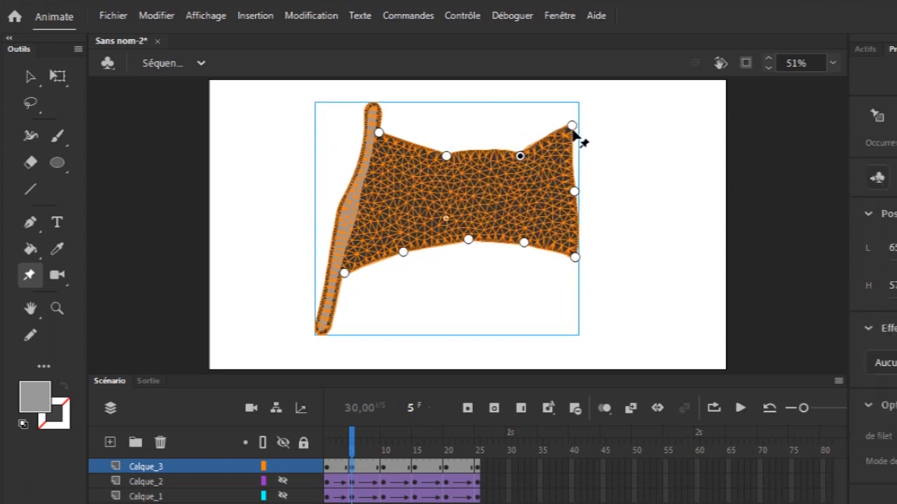
{"action": "left_click_drag", "start_coordinate": [572, 126], "coordinate": [589, 160]}
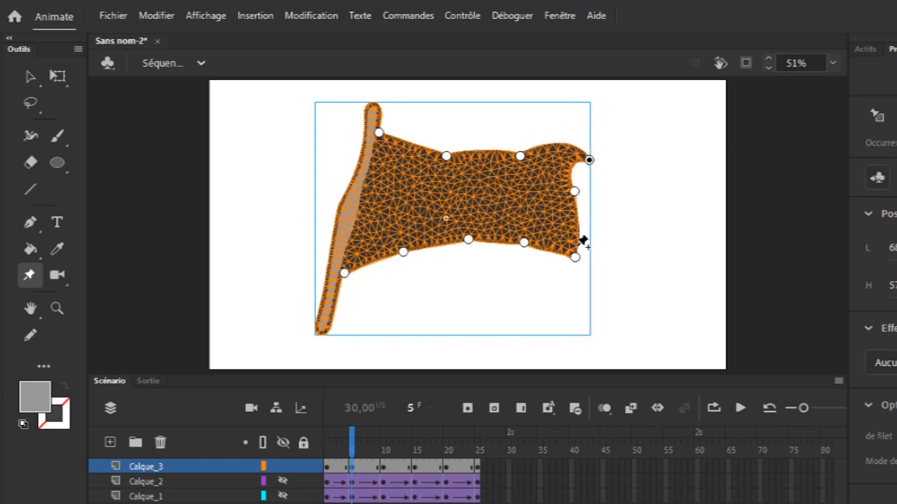
{"action": "left_click_drag", "start_coordinate": [573, 258], "coordinate": [560, 243]}
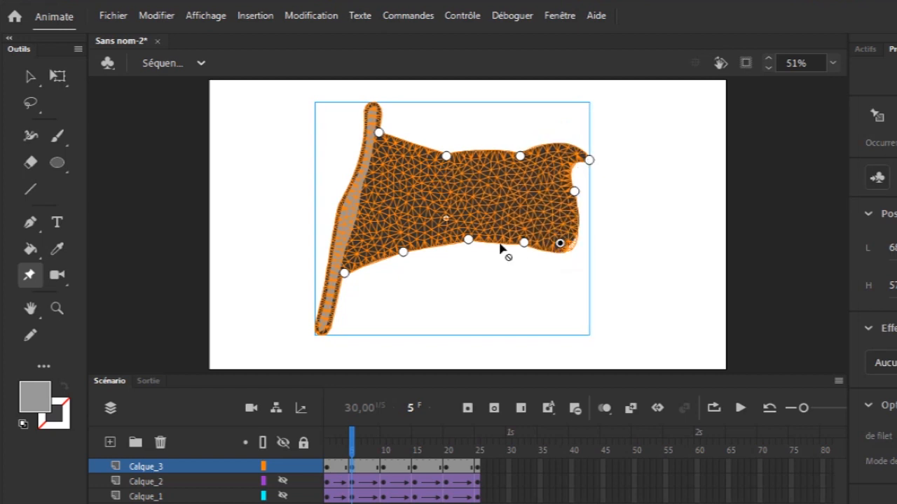
{"action": "left_click_drag", "start_coordinate": [468, 240], "coordinate": [478, 257]}
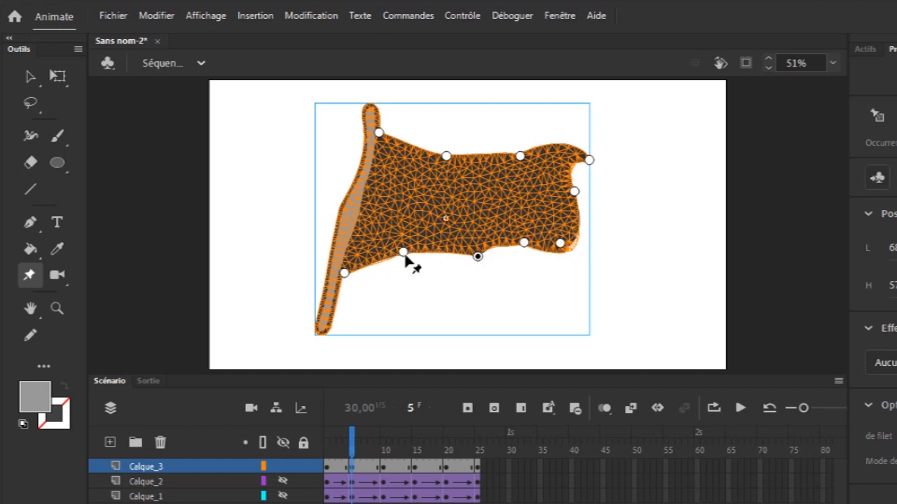
{"action": "left_click_drag", "start_coordinate": [405, 253], "coordinate": [407, 272]}
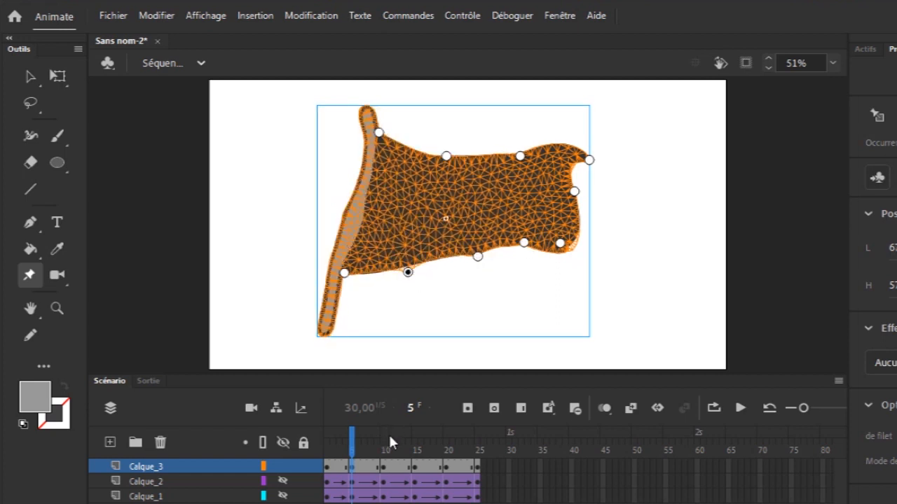
Warp the flag at frame 10 by lowering the bottom-middle pin, pushing the free-edge and upper free-corner pins outward, and raising both top-edge pins
{"action": "left_click", "coordinate": [384, 468]}
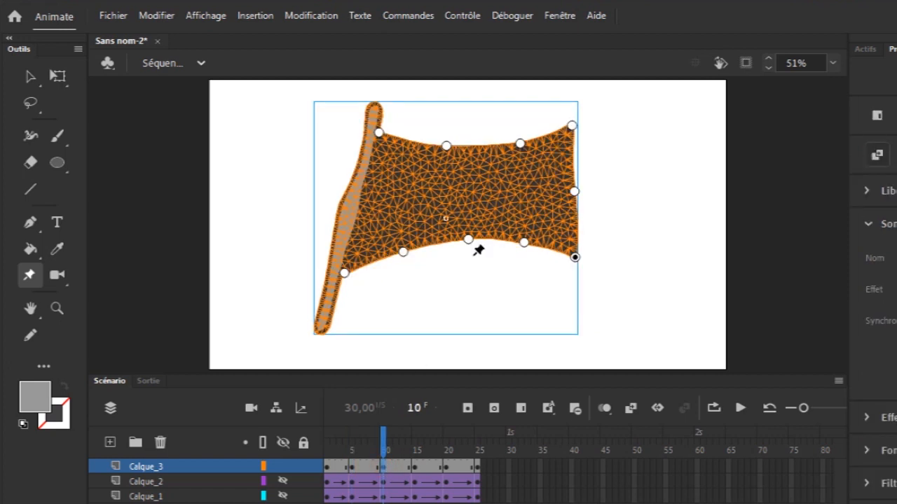
{"action": "left_click_drag", "start_coordinate": [467, 238], "coordinate": [480, 266]}
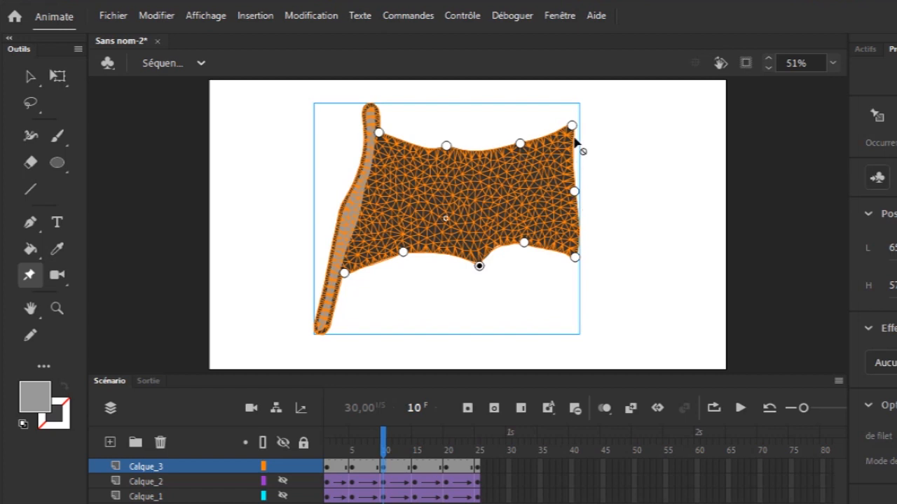
{"action": "left_click_drag", "start_coordinate": [575, 191], "coordinate": [593, 193]}
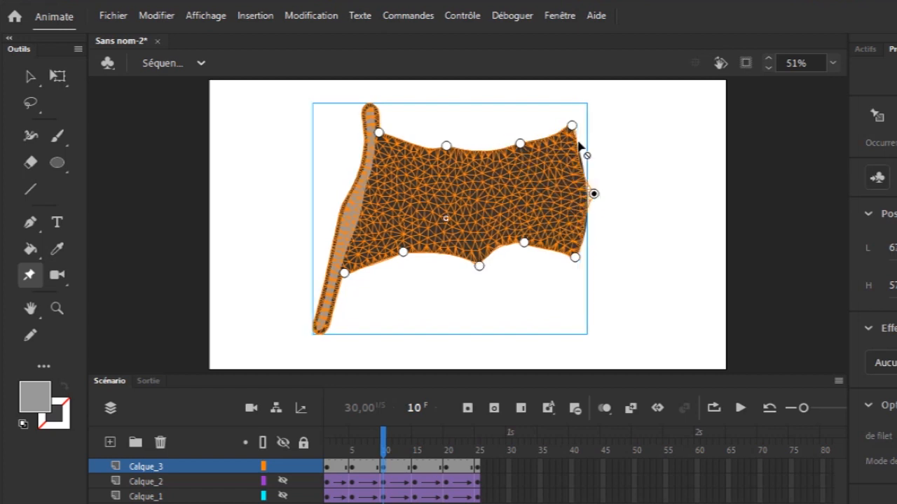
{"action": "left_click_drag", "start_coordinate": [572, 127], "coordinate": [589, 150]}
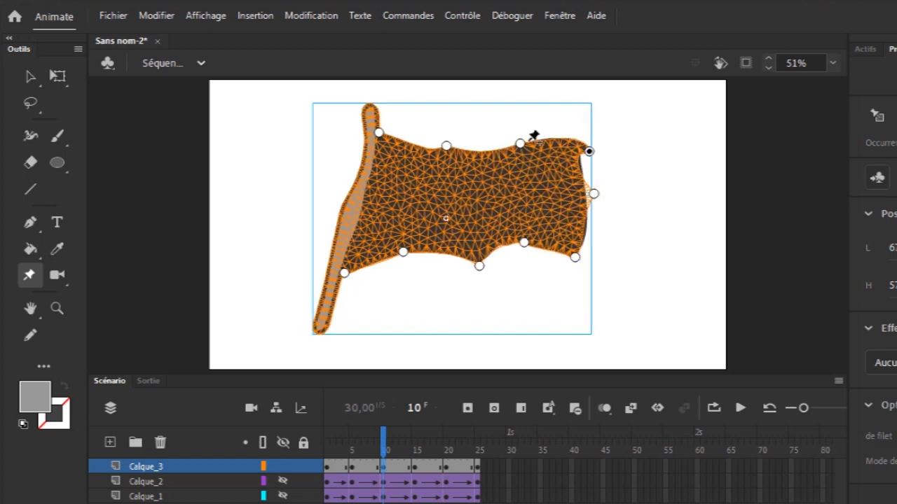
{"action": "left_click_drag", "start_coordinate": [447, 145], "coordinate": [448, 115]}
{"action": "left_click_drag", "start_coordinate": [519, 143], "coordinate": [534, 121]}
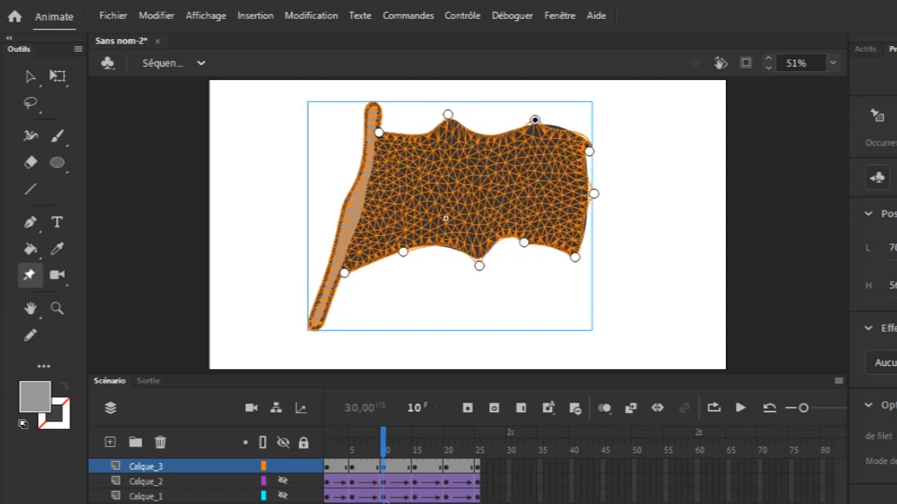
Warp the flag at frame 15 by lowering the three bottom-edge pins, raising the top-edge pin nearest the pole, and pulling the free-edge pin inward
{"action": "left_click", "coordinate": [416, 468]}
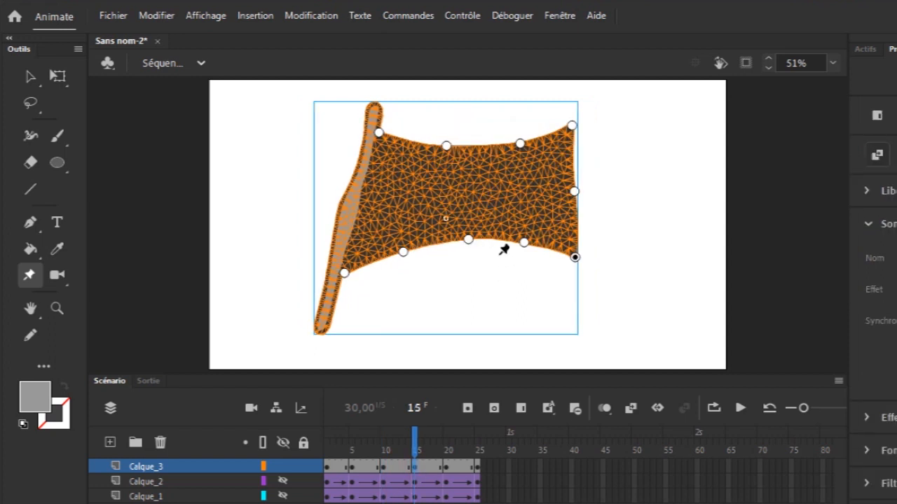
{"action": "left_click_drag", "start_coordinate": [468, 239], "coordinate": [474, 269]}
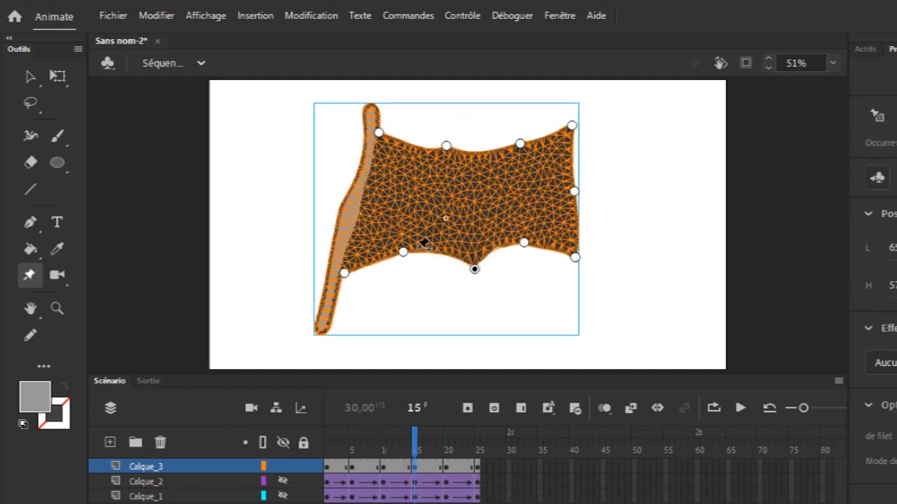
{"action": "left_click_drag", "start_coordinate": [403, 253], "coordinate": [414, 283]}
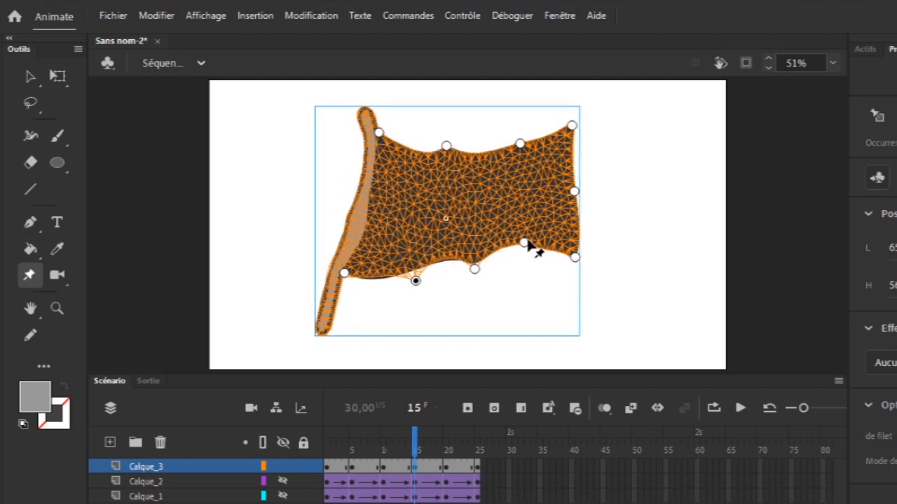
{"action": "left_click_drag", "start_coordinate": [525, 242], "coordinate": [528, 267]}
{"action": "left_click_drag", "start_coordinate": [446, 145], "coordinate": [446, 125]}
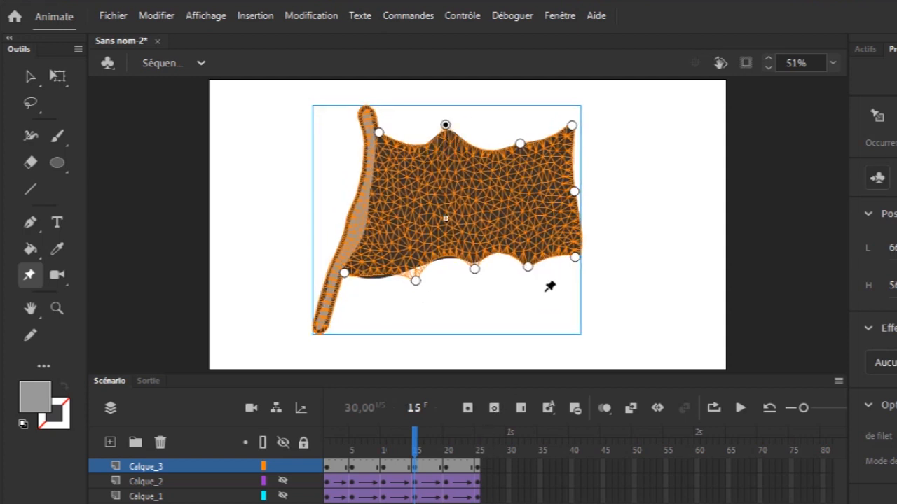
{"action": "left_click_drag", "start_coordinate": [574, 192], "coordinate": [541, 207]}
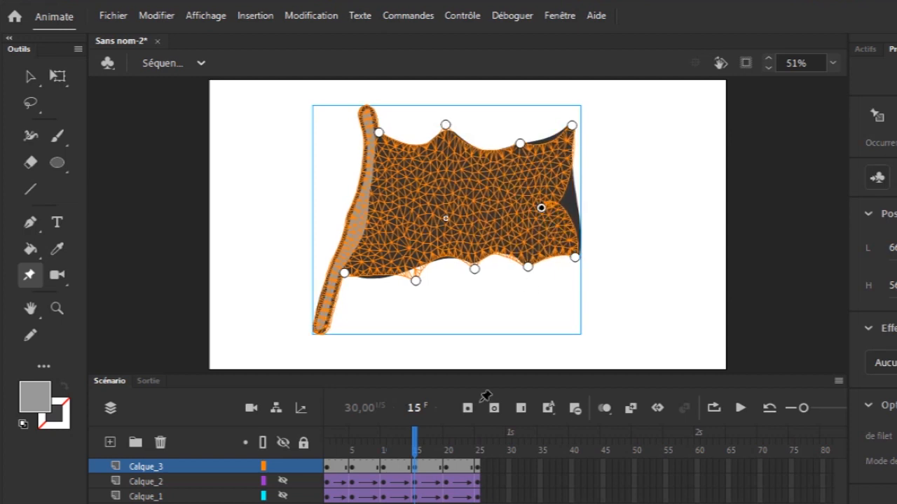
Warp the flag at frame 20 by pulling both free-corner pins inward and lowering the outer top-edge pin and two bottom-edge pins
{"action": "left_click", "coordinate": [446, 467]}
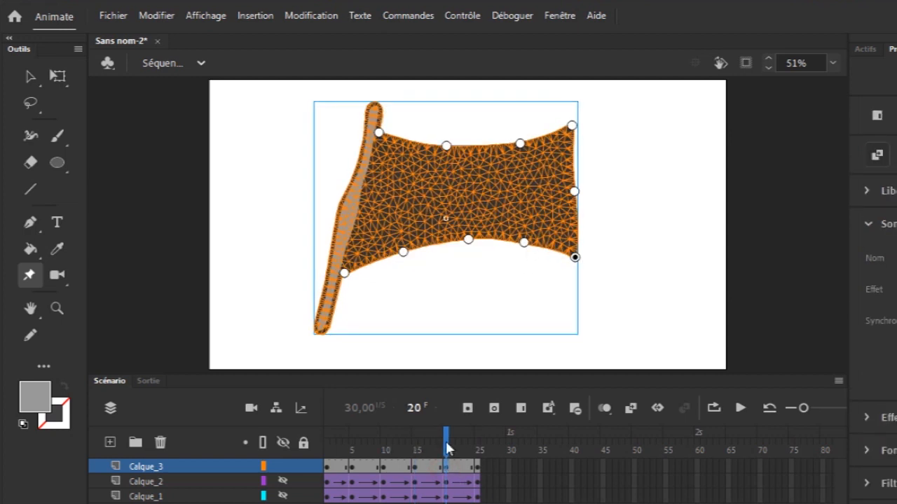
{"action": "left_click_drag", "start_coordinate": [575, 257], "coordinate": [548, 229]}
{"action": "left_click_drag", "start_coordinate": [572, 128], "coordinate": [502, 178]}
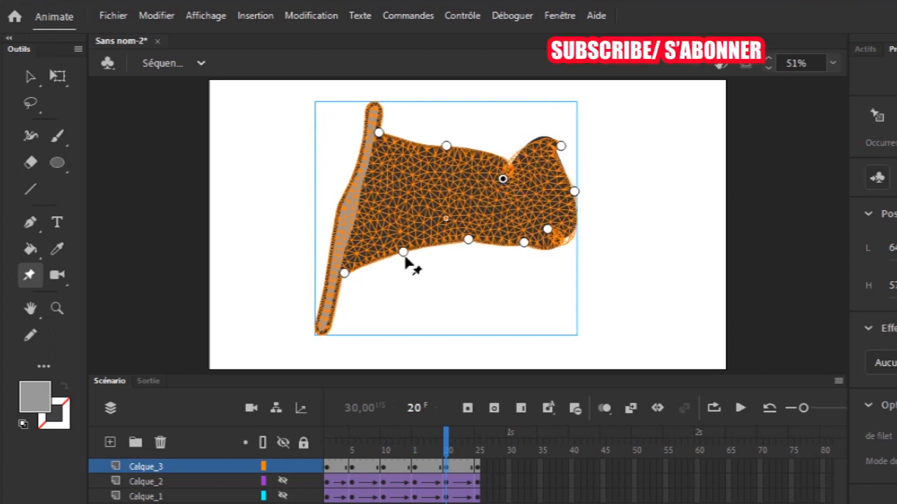
{"action": "left_click_drag", "start_coordinate": [468, 240], "coordinate": [474, 266]}
{"action": "left_click_drag", "start_coordinate": [524, 242], "coordinate": [528, 270]}
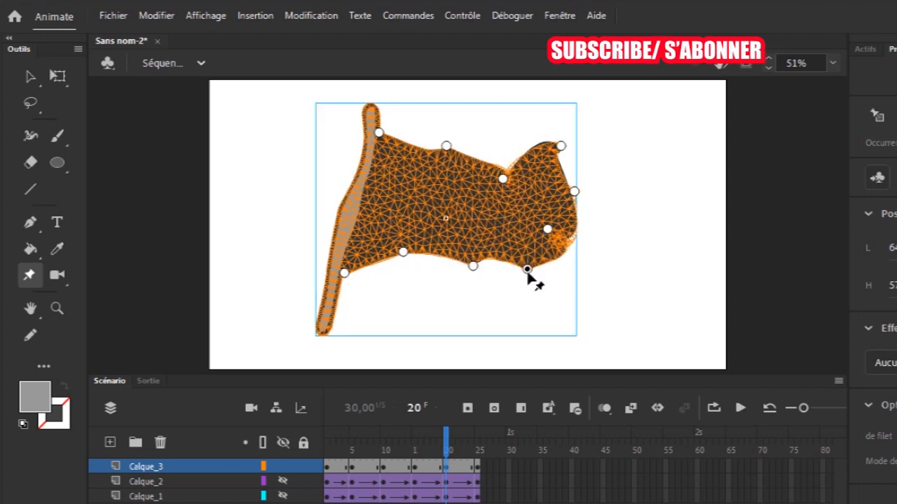
Create classic tweens across frames 1 to 25 of Calque_3
{"action": "left_click", "coordinate": [479, 469]}
{"action": "left_click_drag", "start_coordinate": [478, 442], "coordinate": [324, 452]}
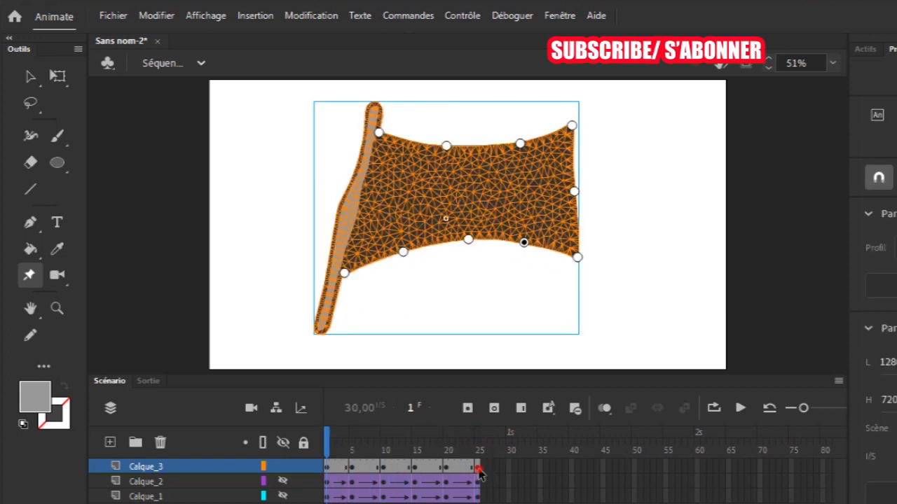
{"action": "left_click", "coordinate": [478, 469]}
{"action": "left_click", "coordinate": [331, 472]}
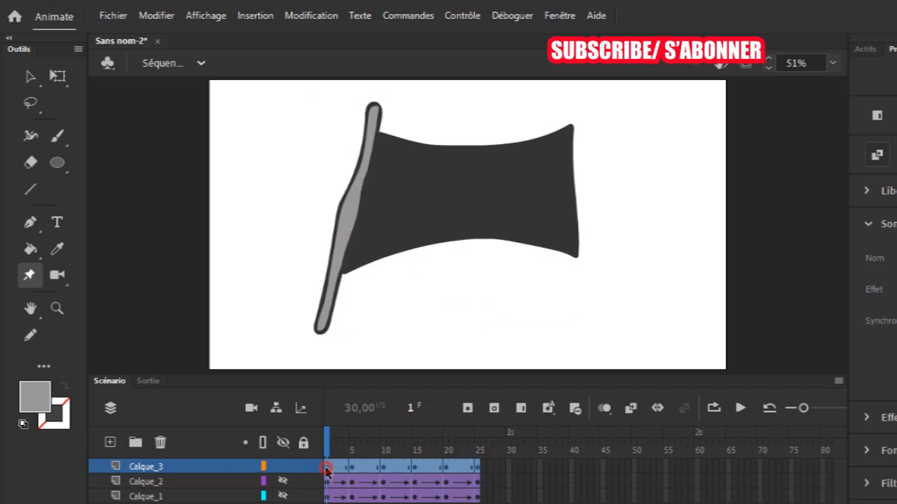
{"action": "right_click", "coordinate": [390, 467]}
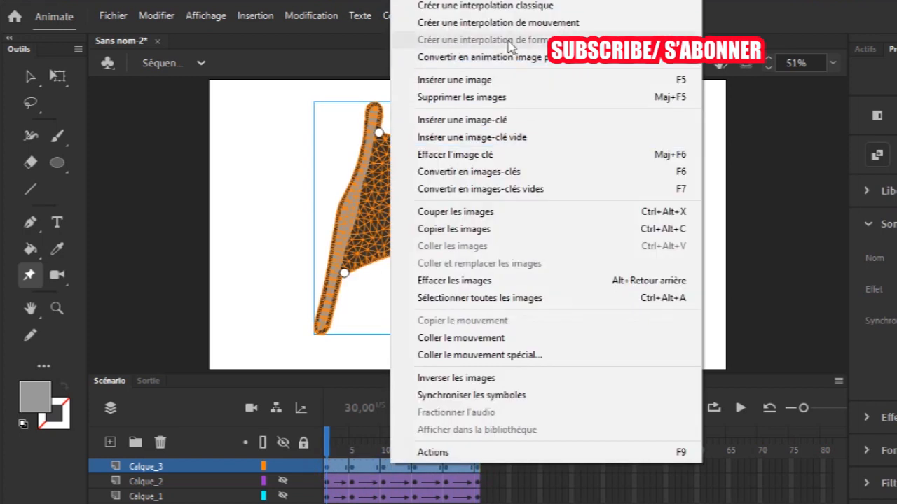
{"action": "left_click", "coordinate": [521, 13]}
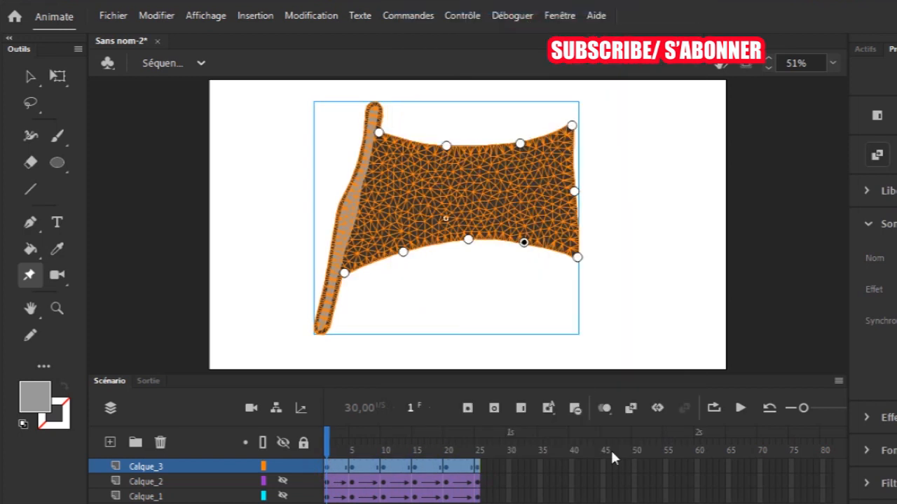
Play the timeline repeatedly to review the waving flag animation with the warp mesh hidden
{"action": "left_click", "coordinate": [738, 410]}
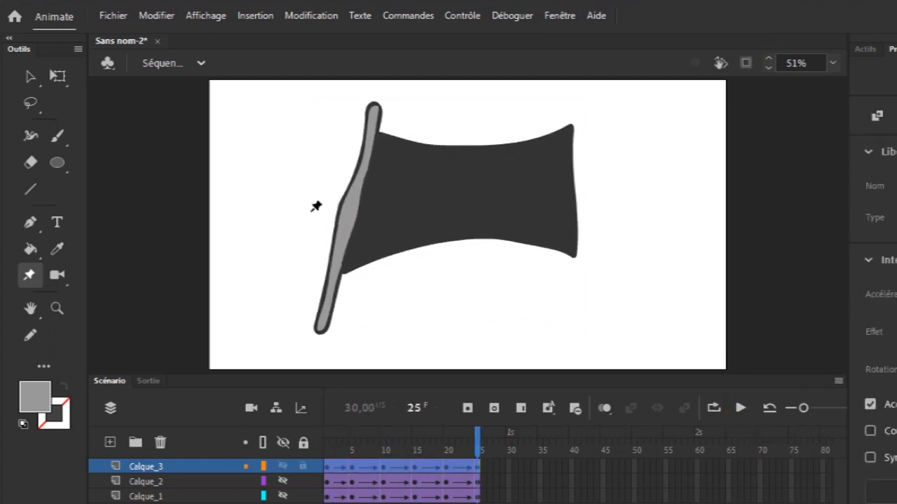
{"action": "left_click", "coordinate": [59, 75]}
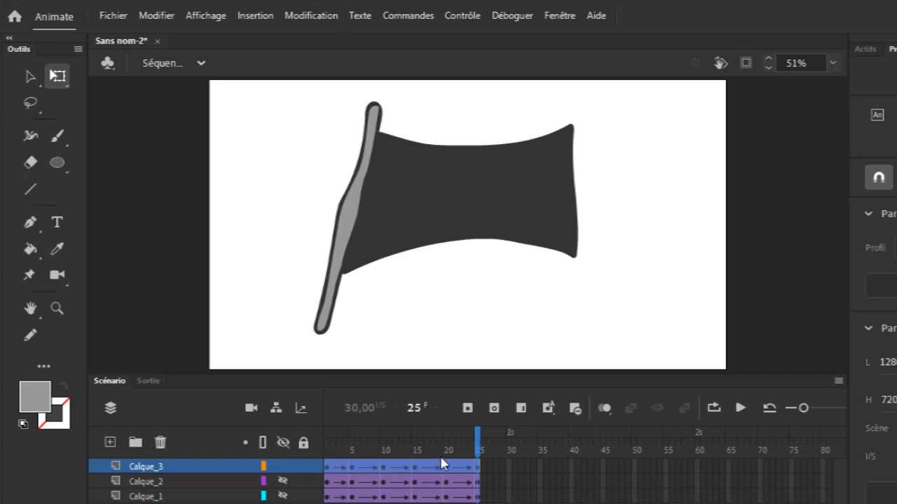
{"action": "left_click", "coordinate": [747, 413]}
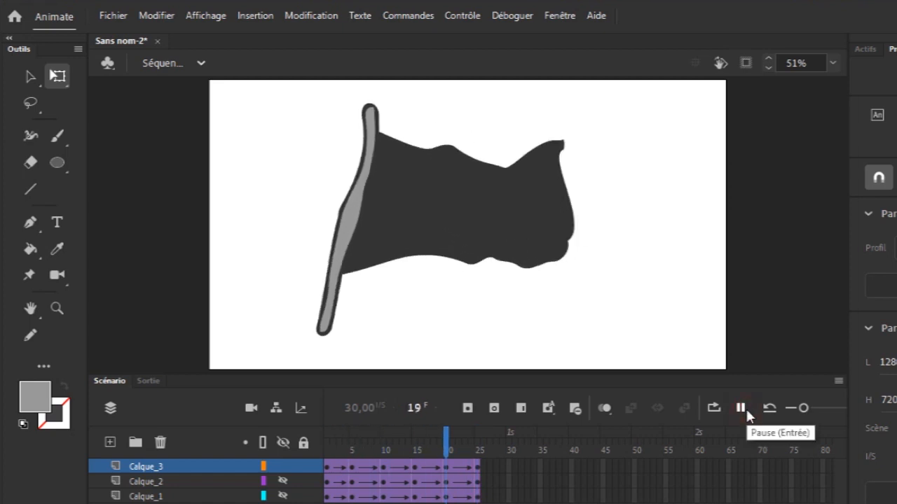
{"action": "left_click", "coordinate": [747, 413]}
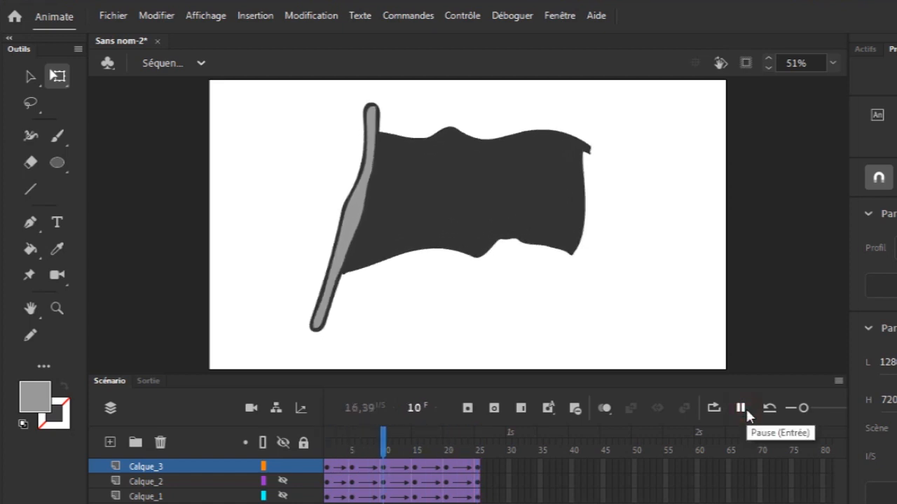
{"action": "left_click", "coordinate": [747, 413]}
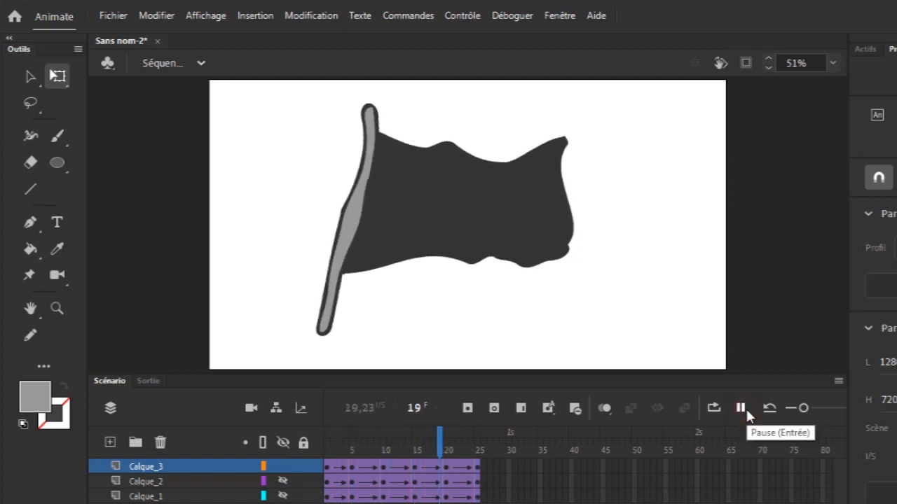
{"action": "left_click", "coordinate": [747, 413]}
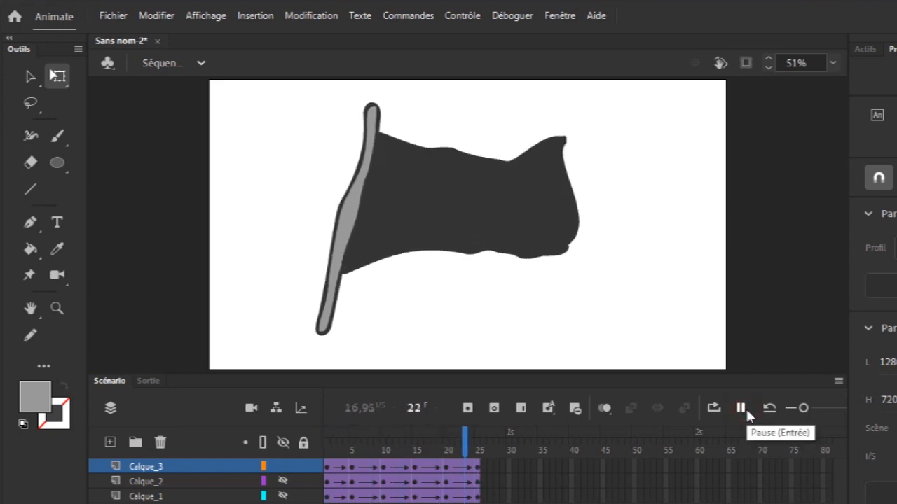
{"action": "left_click", "coordinate": [747, 412]}
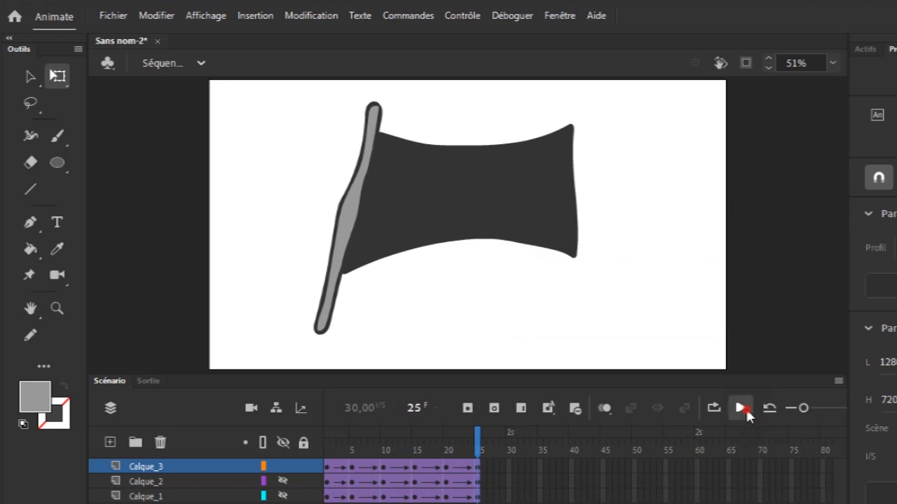
{"action": "left_click", "coordinate": [747, 413]}
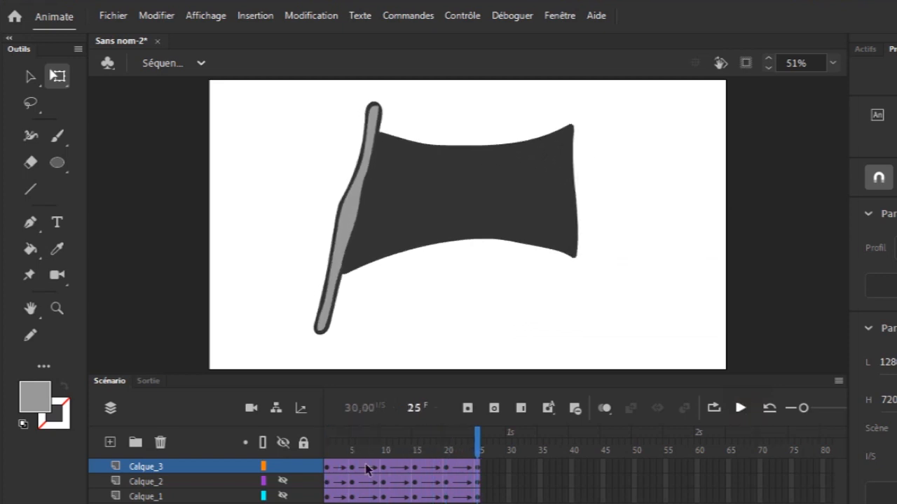
Show the Calque_2 line layer and play the animation together with the flag
{"action": "left_click", "coordinate": [282, 495]}
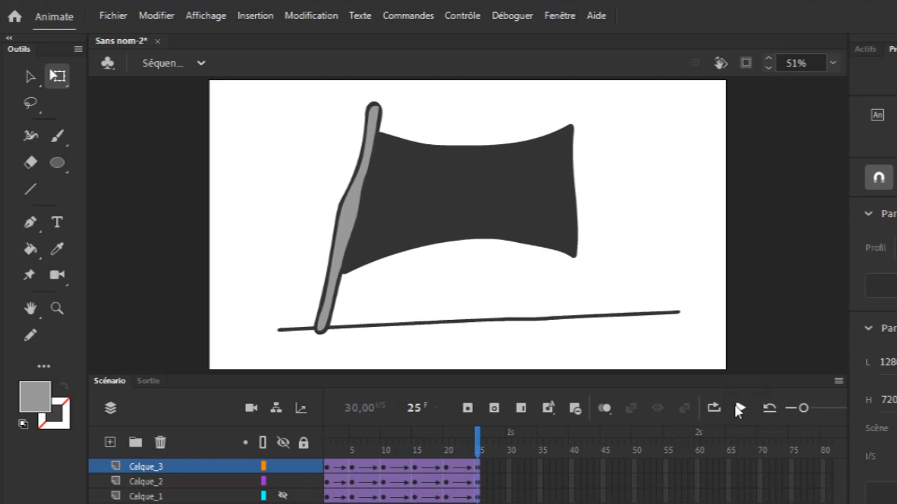
{"action": "left_click", "coordinate": [739, 408]}
{"action": "left_click", "coordinate": [739, 408]}
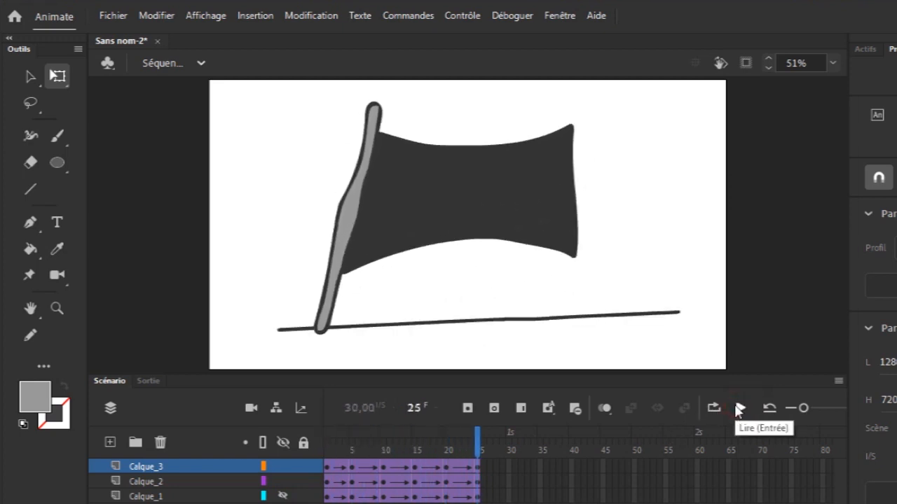
Show the Calque_1 face layer and play all three layers' animations together
{"action": "left_click", "coordinate": [284, 496]}
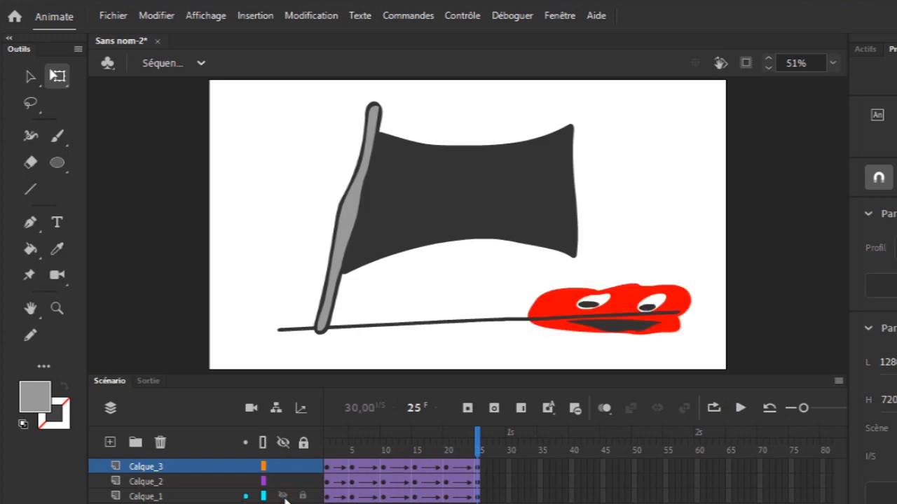
{"action": "left_click", "coordinate": [743, 407]}
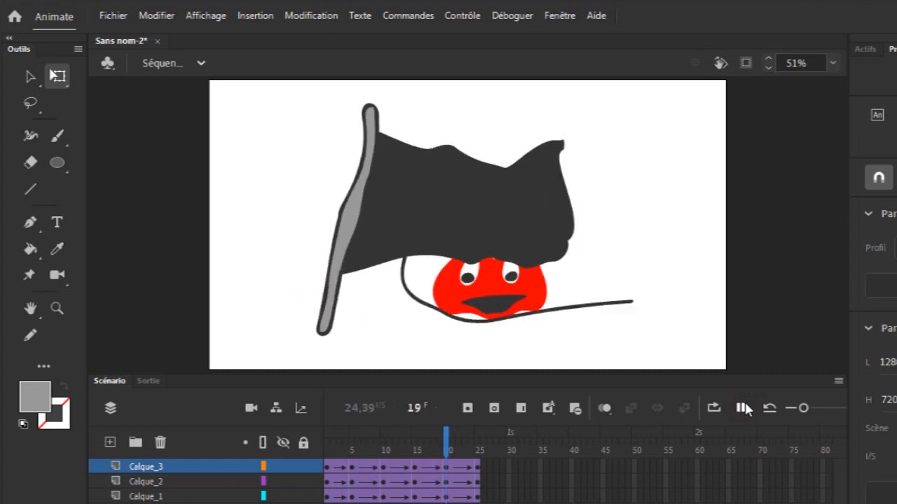
{"action": "left_click", "coordinate": [743, 408]}
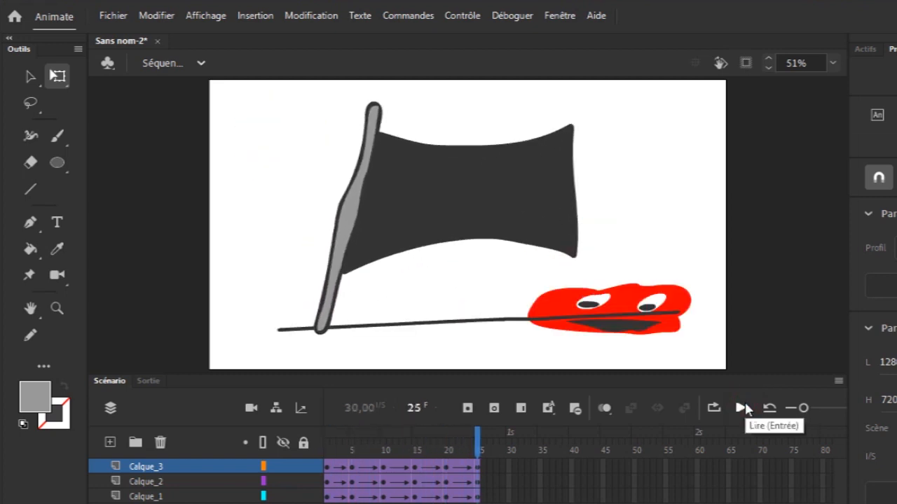
{"action": "left_click", "coordinate": [743, 408]}
{"action": "left_click", "coordinate": [743, 407]}
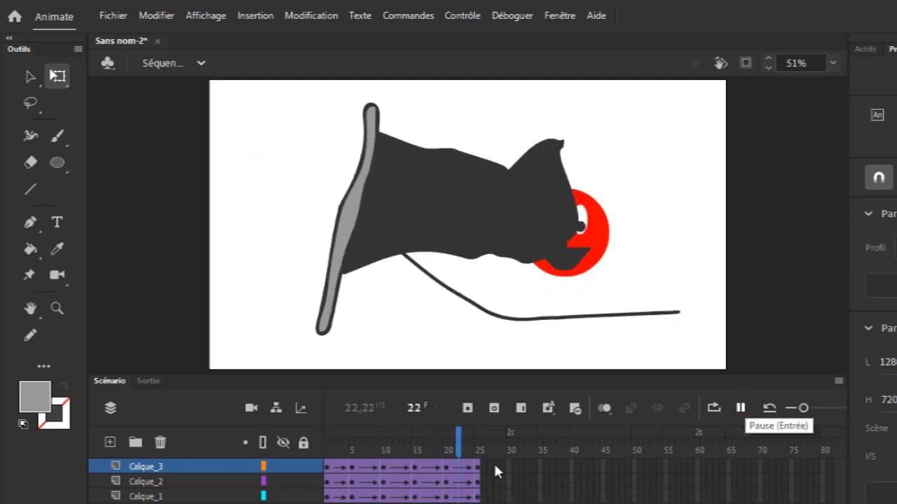
Hide the Calque_1 face layer, replay the flag and line animation, and select Calque_1
{"action": "left_click", "coordinate": [284, 497]}
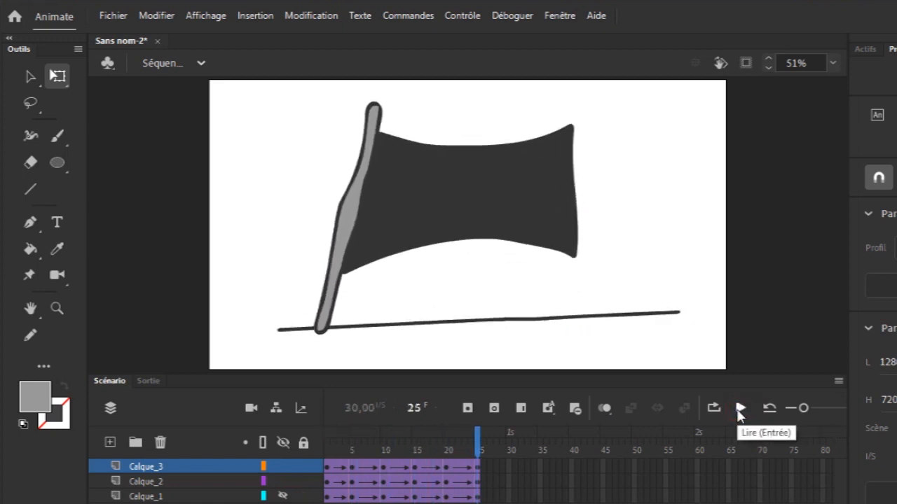
{"action": "left_click", "coordinate": [739, 409]}
{"action": "left_click", "coordinate": [202, 496]}
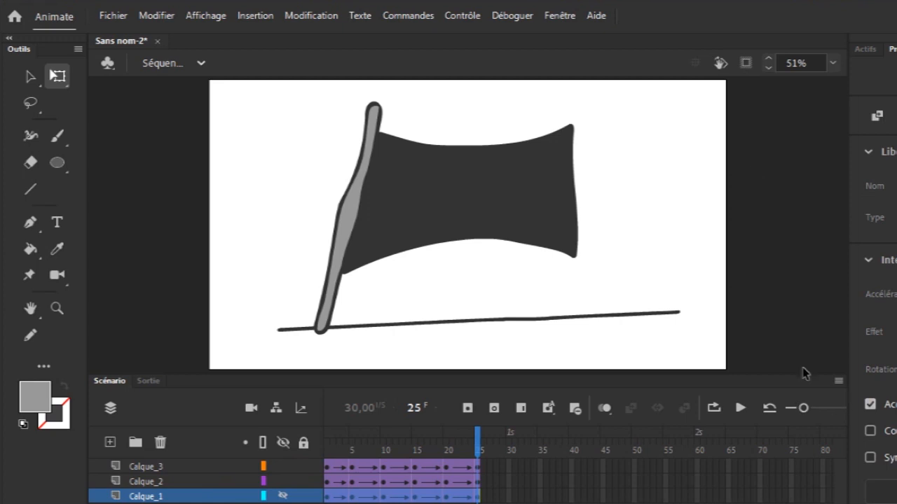
Play the timeline once more, test the movie in the preview window, and close the preview
{"action": "left_click", "coordinate": [741, 411]}
{"action": "key", "text": "ctrl+Return"}
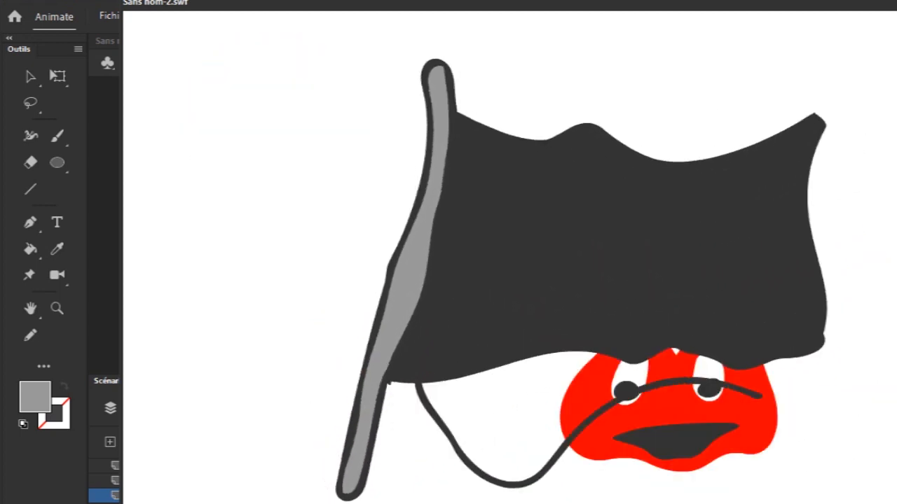
{"action": "key", "text": "ctrl+w"}
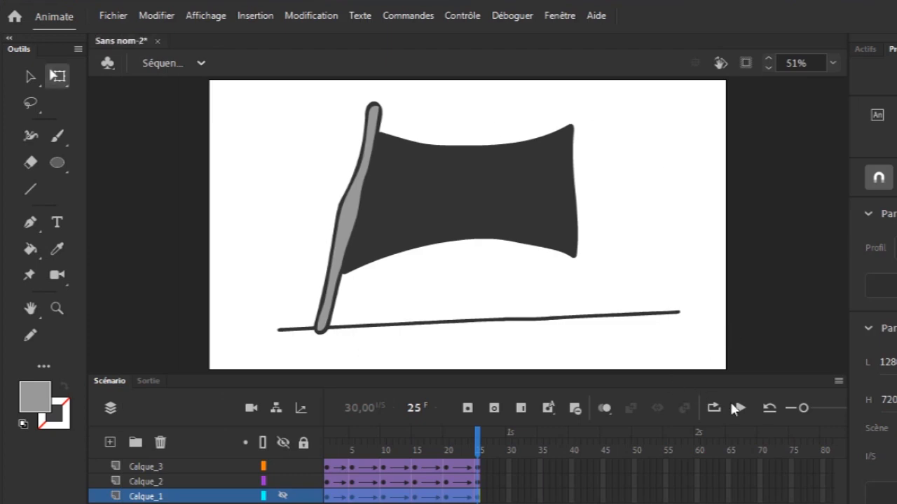
Replay the flag and line animation, then turn on loop playback for the timeline and play it again
{"action": "left_click", "coordinate": [743, 410]}
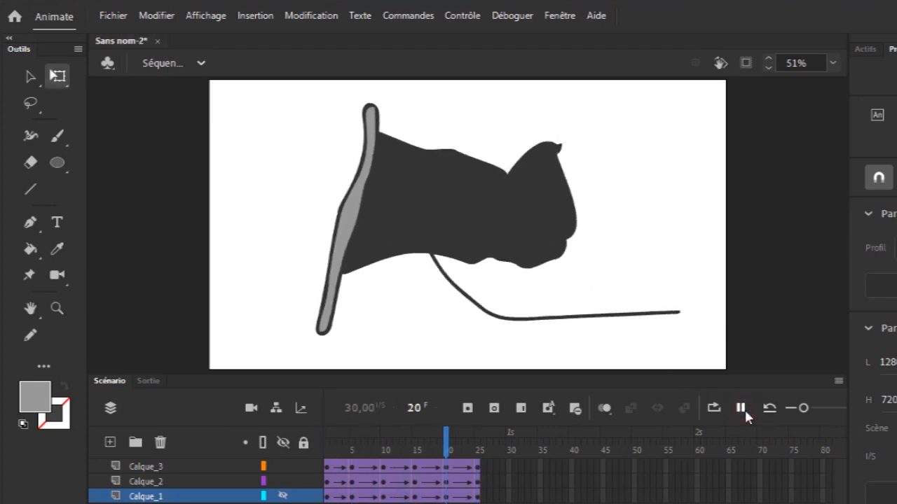
{"action": "left_click", "coordinate": [744, 413]}
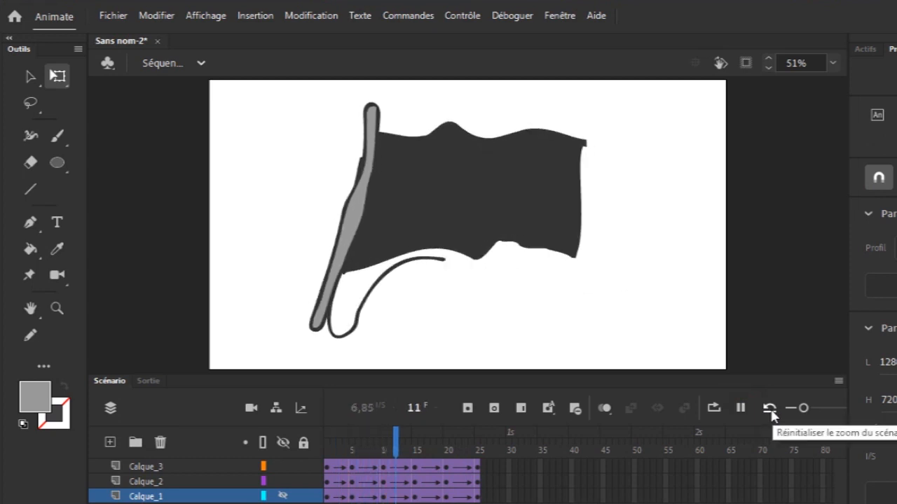
{"action": "left_click", "coordinate": [717, 406]}
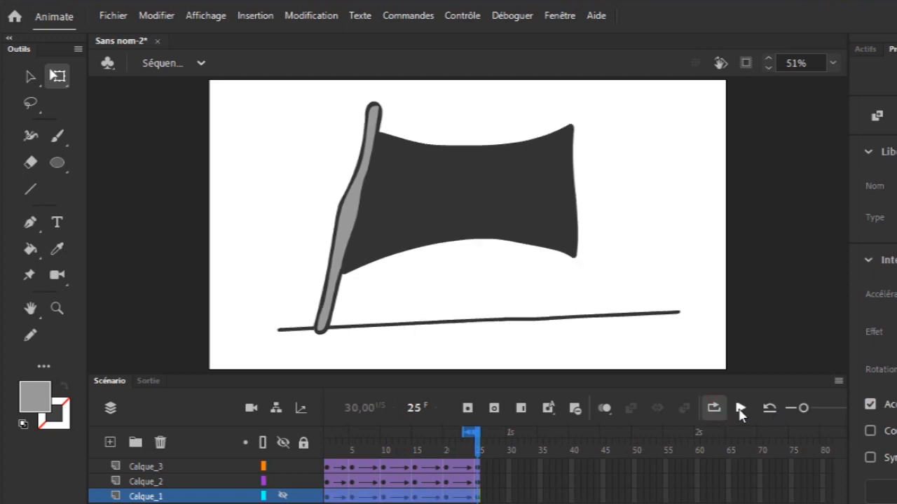
{"action": "left_click", "coordinate": [740, 409]}
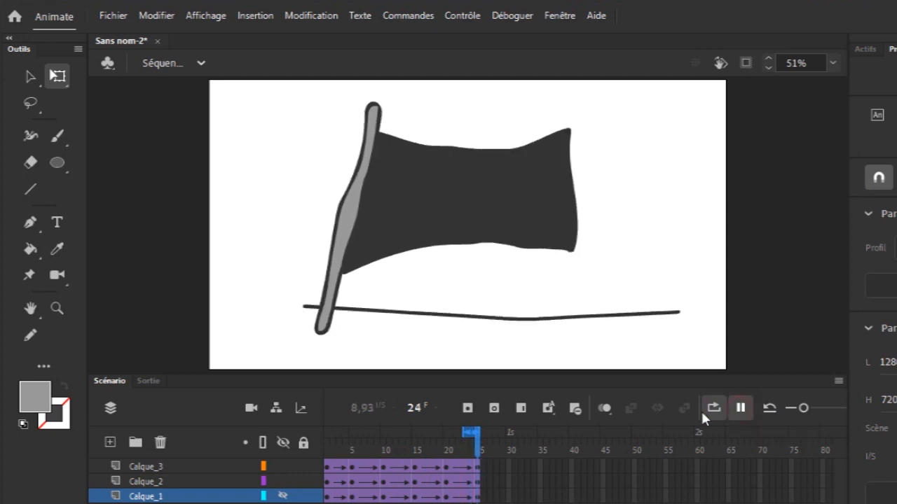
Turn off loop playback and move the playhead back to frame 1
{"action": "left_click", "coordinate": [477, 439]}
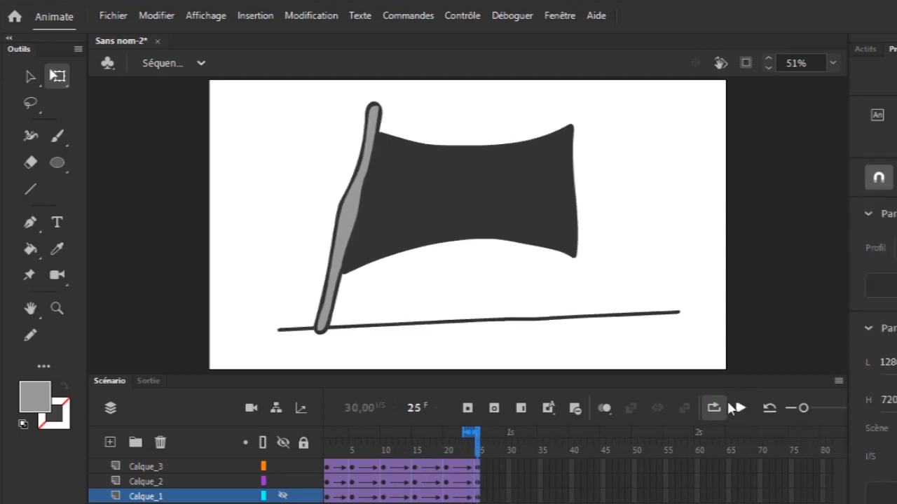
{"action": "left_click_drag", "start_coordinate": [479, 450], "coordinate": [263, 455]}
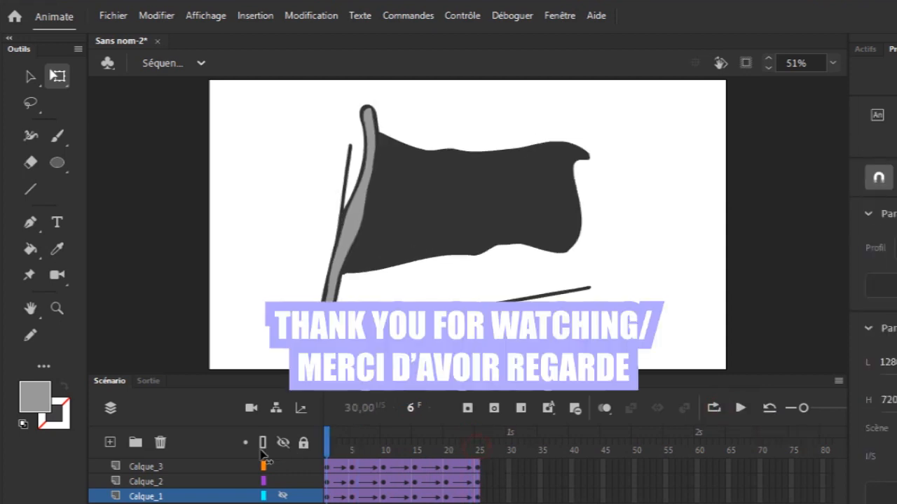